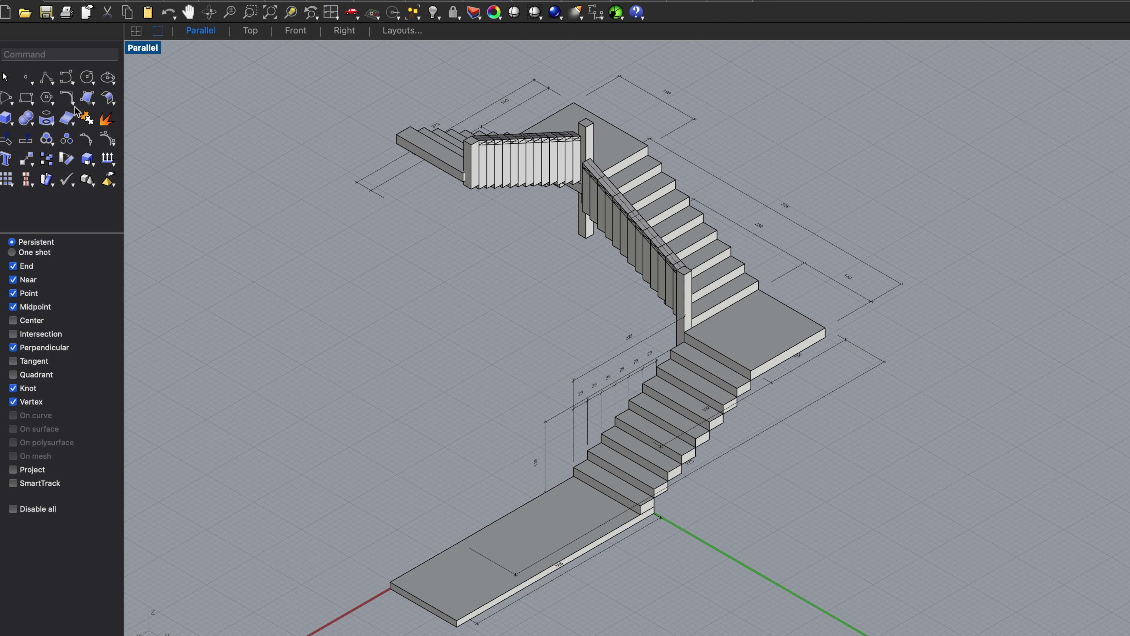
Generate a 2D drawing of the whole staircase with Make2D from the Parallel view, using View projection and Maintain source layers.
{"action": "scroll", "coordinate": [261, 176], "scroll_direction": "down", "scroll_amount": 2}
{"action": "left_click_drag", "start_coordinate": [362, 205], "coordinate": [382, 212]}
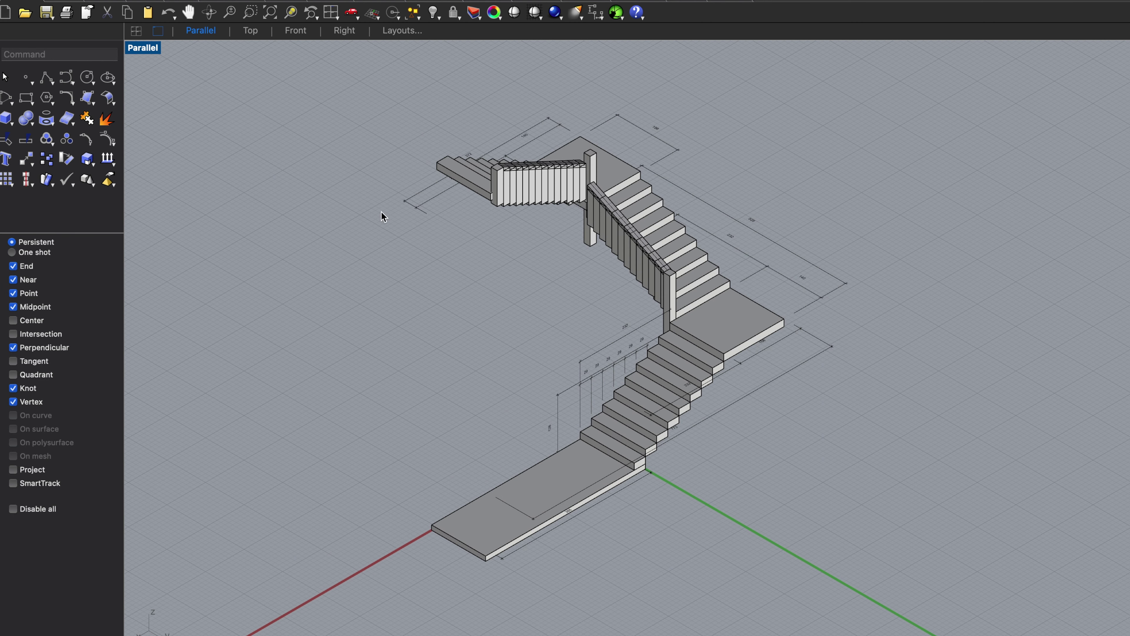
{"action": "left_click_drag", "start_coordinate": [251, 78], "coordinate": [924, 622]}
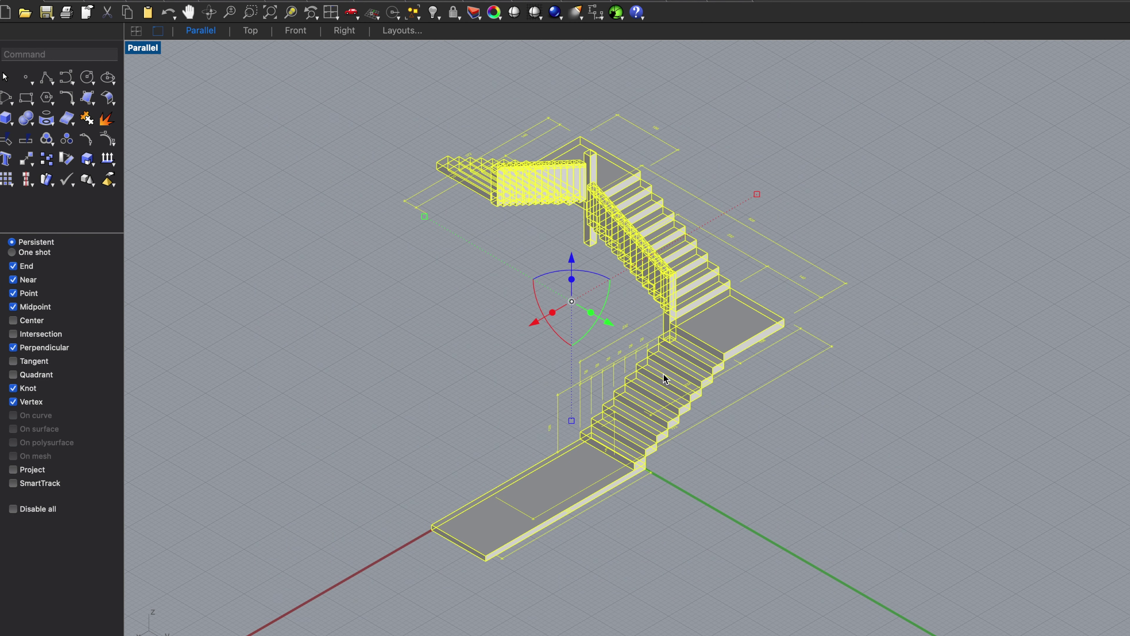
{"action": "type", "text": "make2d"}
{"action": "key", "text": "Return"}
{"action": "left_click", "coordinate": [533, 219]}
{"action": "left_click", "coordinate": [550, 203]}
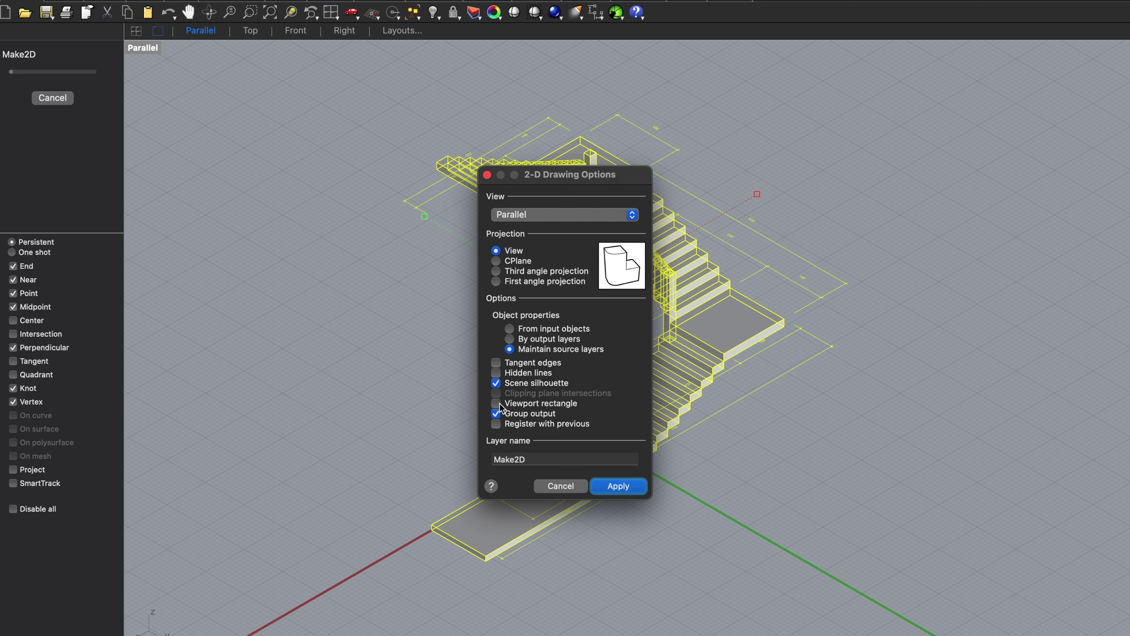
{"action": "left_click", "coordinate": [618, 486]}
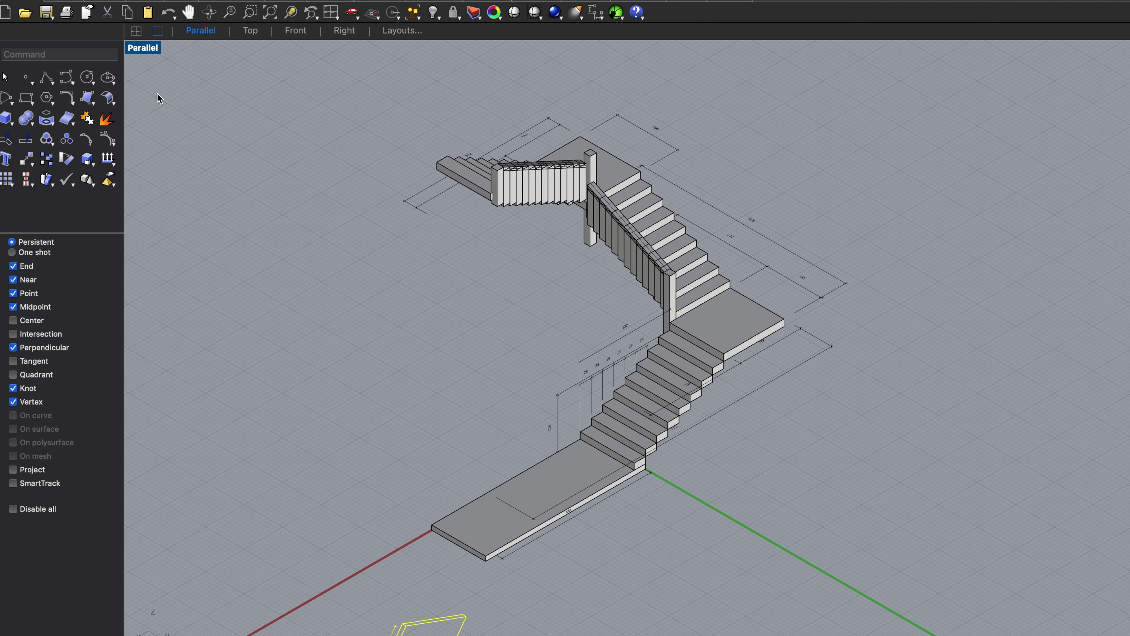
Maximise the Top view, frame the generated 2D staircase drawing and deselect it.
{"action": "double_click", "coordinate": [156, 51]}
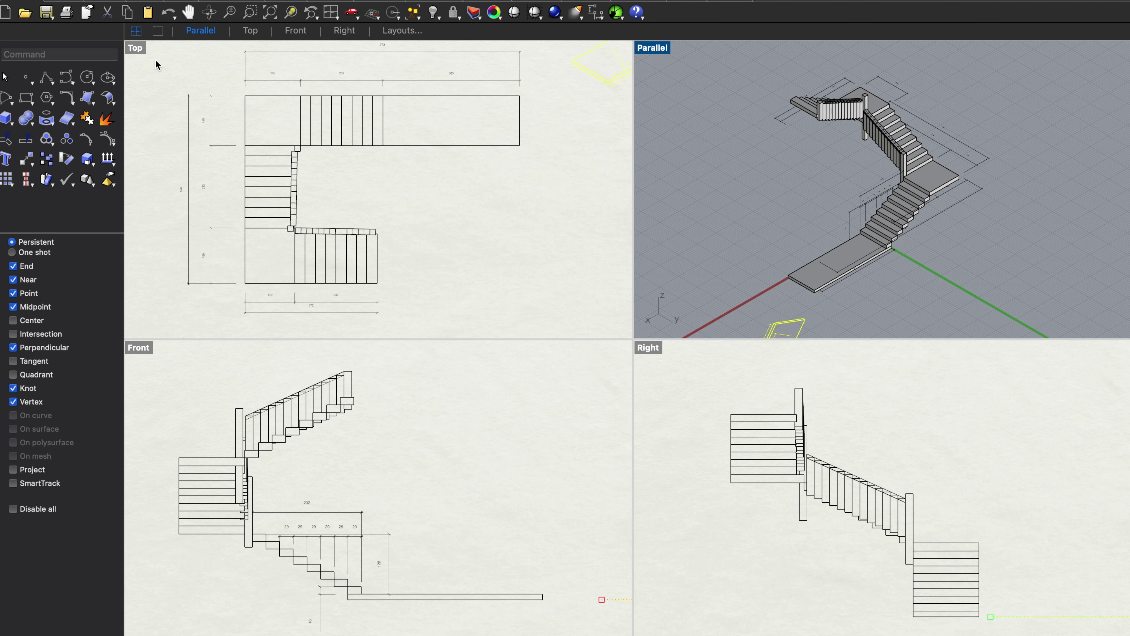
{"action": "double_click", "coordinate": [144, 53]}
{"action": "left_click", "coordinate": [141, 51]}
{"action": "left_click", "coordinate": [249, 404]}
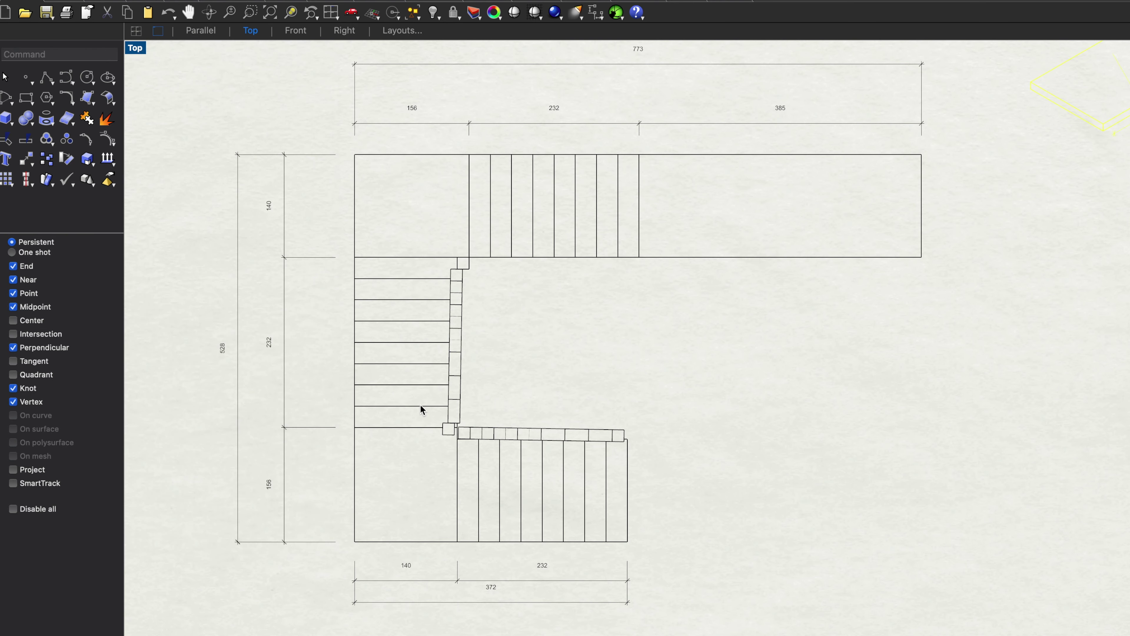
{"action": "scroll", "coordinate": [452, 387], "scroll_direction": "down", "scroll_amount": 2}
{"action": "left_click_drag", "start_coordinate": [584, 371], "coordinate": [370, 503]}
{"action": "left_click_drag", "start_coordinate": [641, 278], "coordinate": [902, 285]}
{"action": "left_click_drag", "start_coordinate": [746, 354], "coordinate": [746, 354]}
{"action": "left_click_drag", "start_coordinate": [831, 335], "coordinate": [511, 369]}
{"action": "scroll", "coordinate": [525, 328], "scroll_direction": "up", "scroll_amount": 4}
{"action": "left_click", "coordinate": [776, 398]}
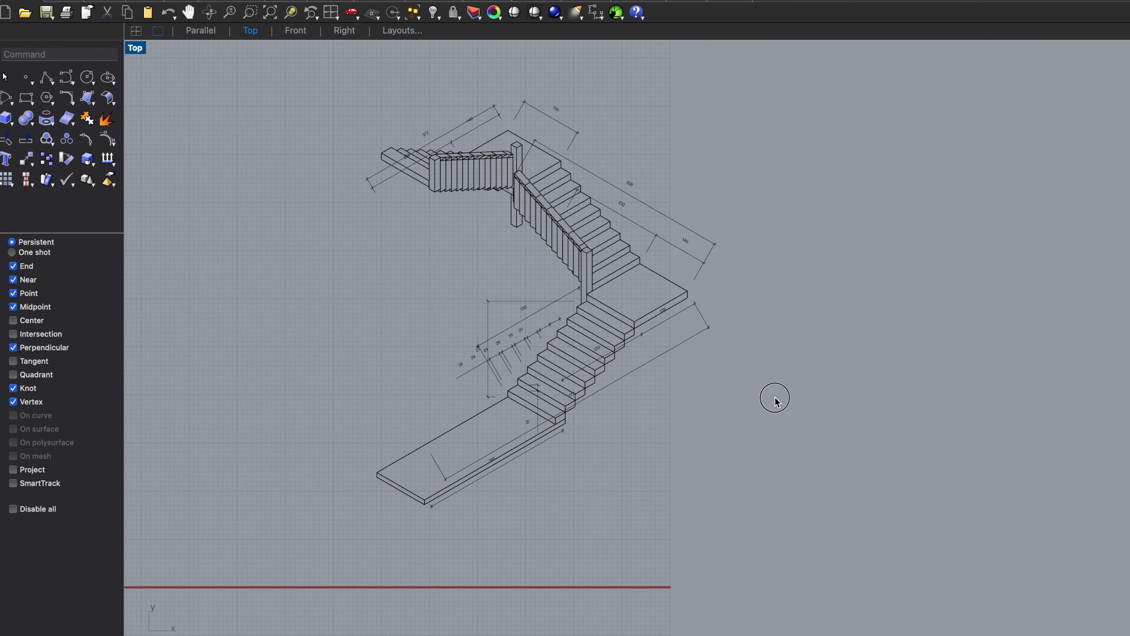
Delete the step dimensions beside the 2D drawing's lower flight and the overall and landing dimensions along its outer side.
{"action": "scroll", "coordinate": [437, 303], "scroll_direction": "up", "scroll_amount": 2}
{"action": "left_click_drag", "start_coordinate": [532, 369], "coordinate": [452, 283]}
{"action": "key", "text": "Delete"}
{"action": "left_click_drag", "start_coordinate": [688, 295], "coordinate": [688, 295]}
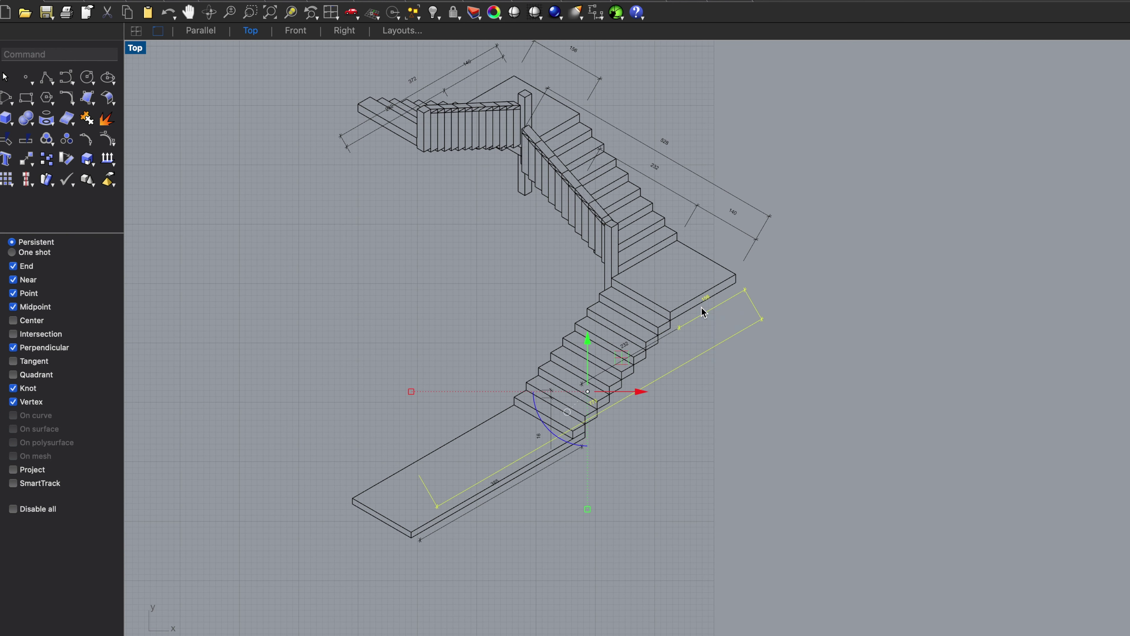
{"action": "left_click_drag", "start_coordinate": [676, 156], "coordinate": [677, 157]}
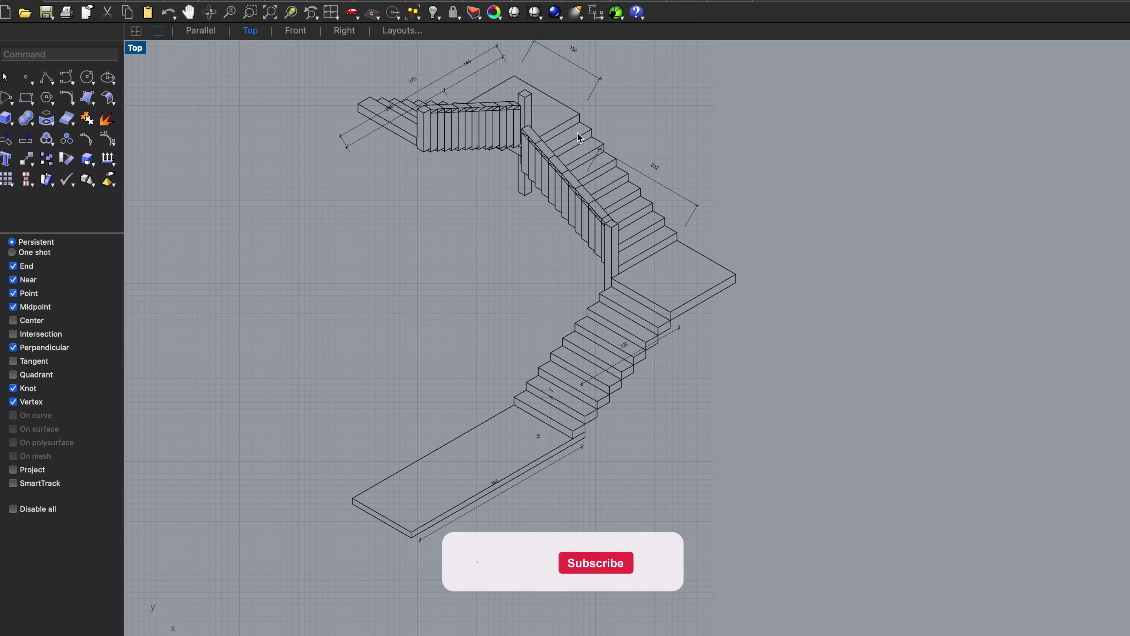
Delete the remaining dimensions around the upper flights, the lower platform and the lower flight of the 2D drawing.
{"action": "left_click_drag", "start_coordinate": [518, 42], "coordinate": [479, 59]}
{"action": "key", "text": "Delete"}
{"action": "left_click", "coordinate": [372, 133]}
{"action": "left_click", "coordinate": [522, 484]}
{"action": "key", "text": "Delete"}
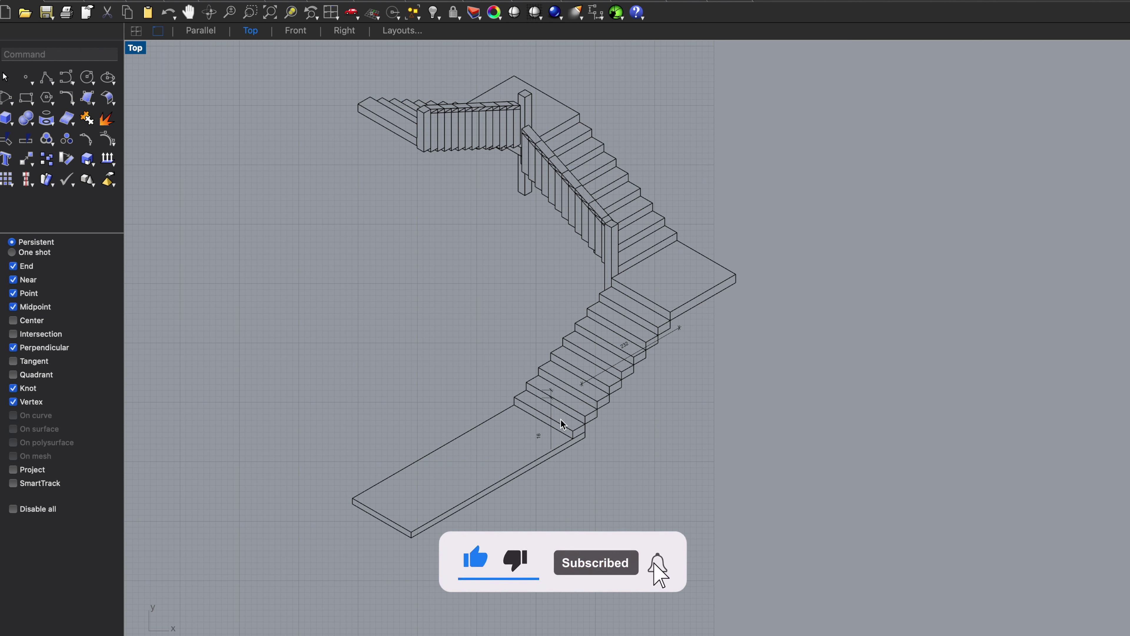
{"action": "left_click", "coordinate": [618, 369]}
{"action": "left_click_drag", "start_coordinate": [498, 255], "coordinate": [549, 300]}
Export the cleaned 2D drawing as Adobe Illustrator file gbdb, preserving model scale at 1.00 centimeters = 0.25 cm with RGB color.
{"action": "left_click_drag", "start_coordinate": [312, 74], "coordinate": [890, 607]}
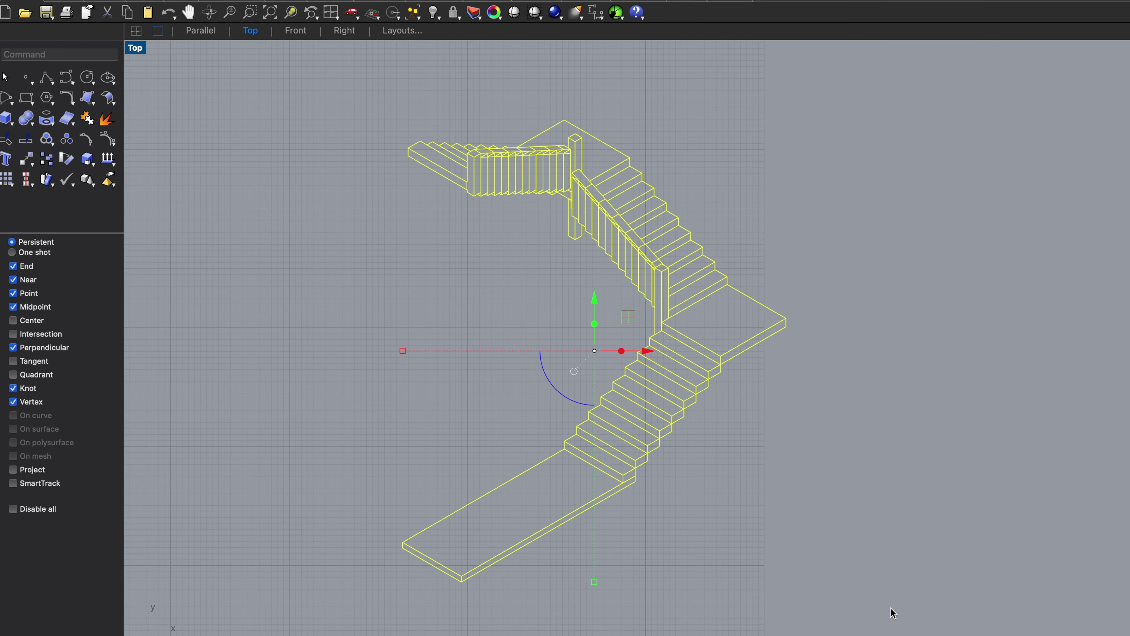
{"action": "left_click", "coordinate": [82, 1]}
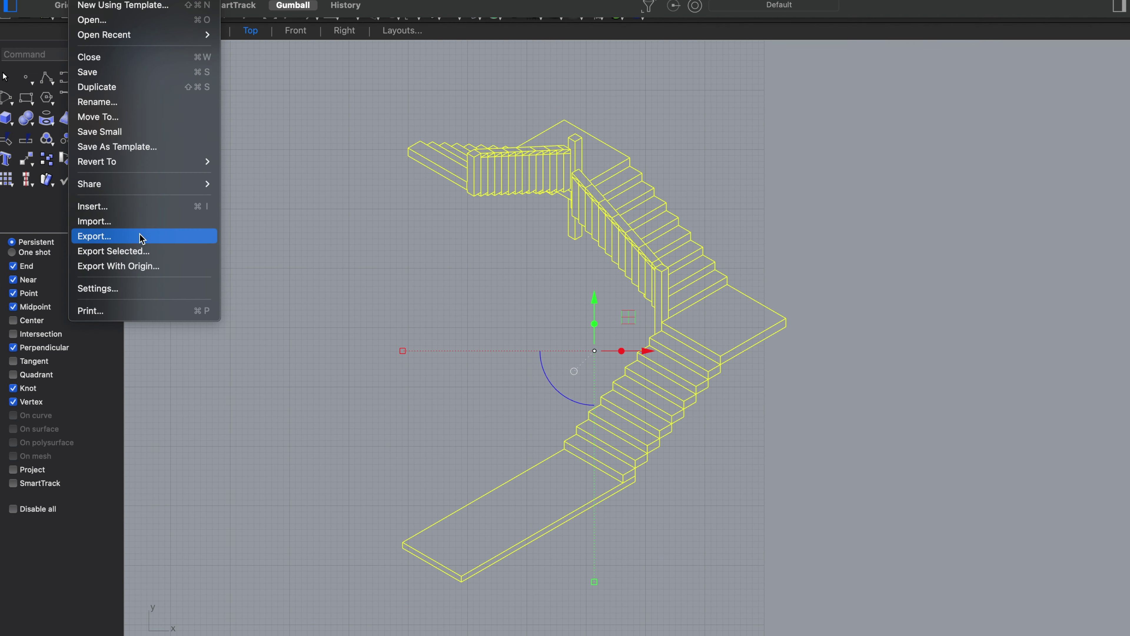
{"action": "left_click", "coordinate": [142, 240]}
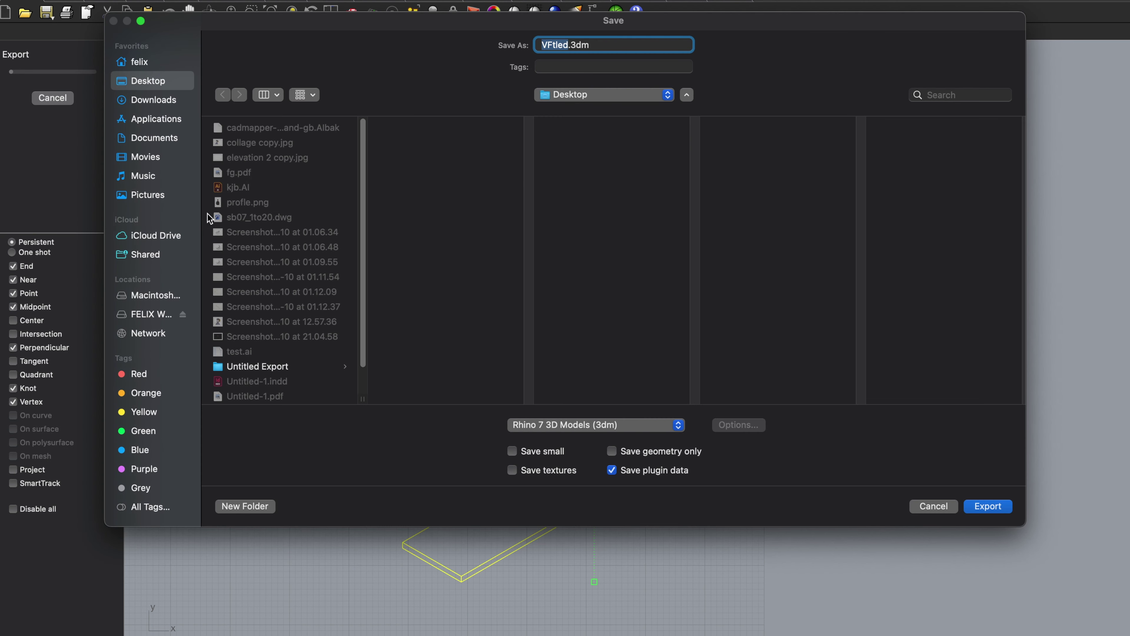
{"action": "left_click", "coordinate": [622, 427]}
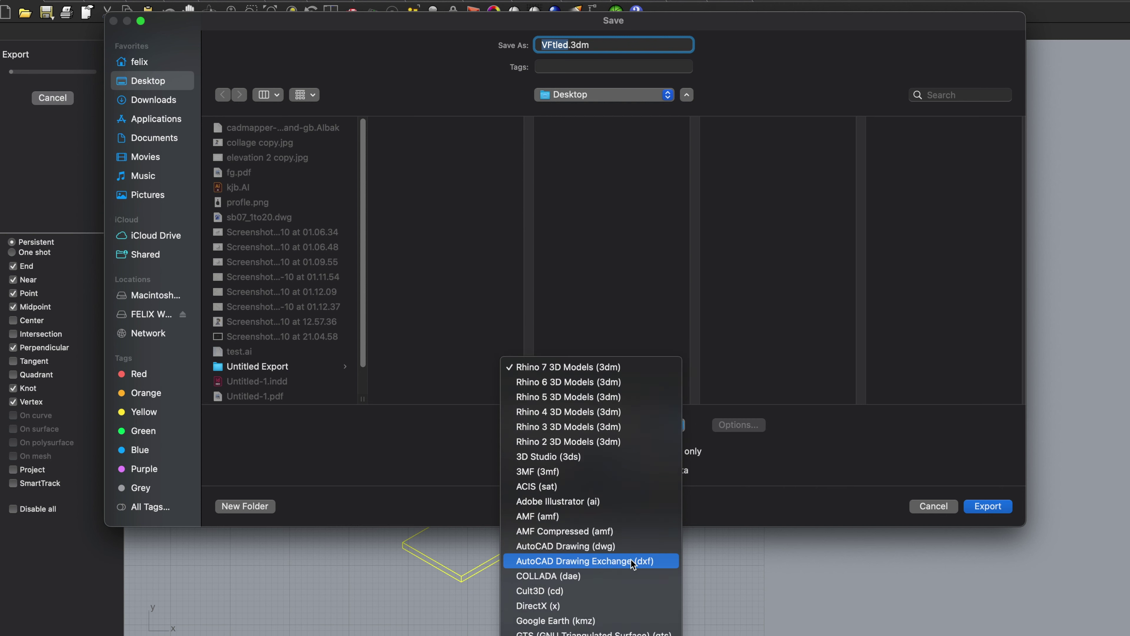
{"action": "left_click", "coordinate": [634, 512]}
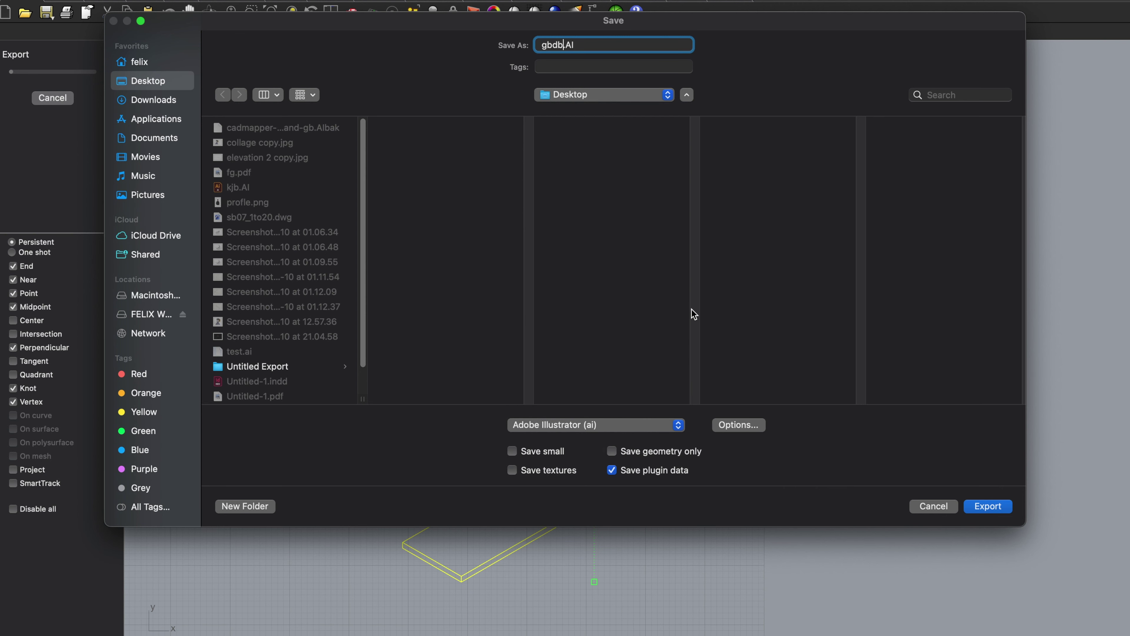
{"action": "left_click", "coordinate": [977, 508]}
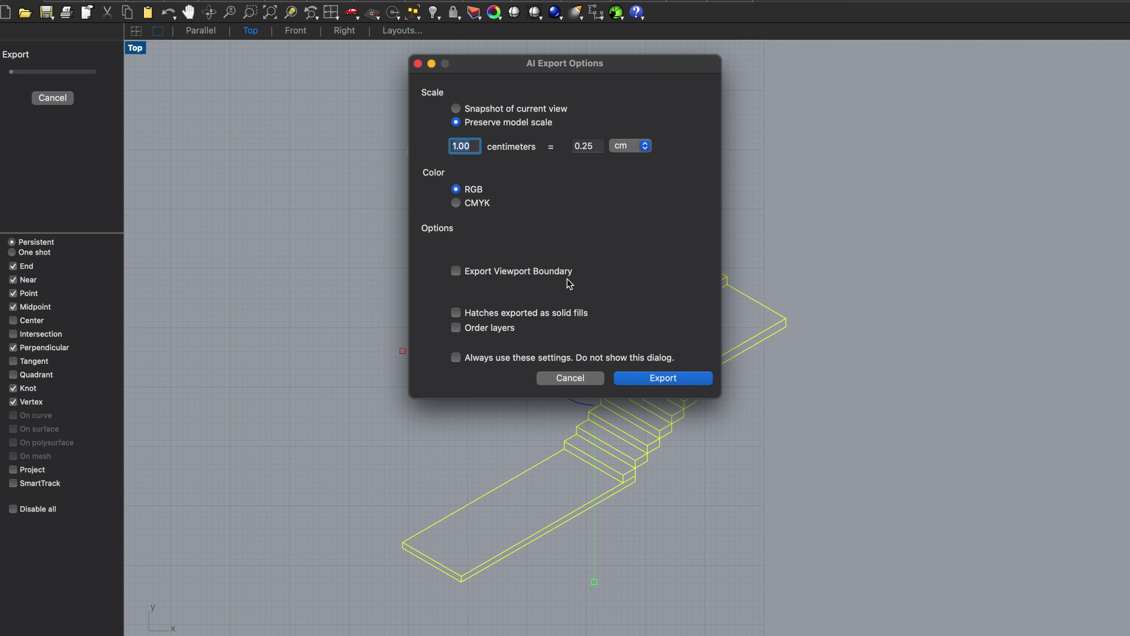
{"action": "left_click", "coordinate": [646, 377]}
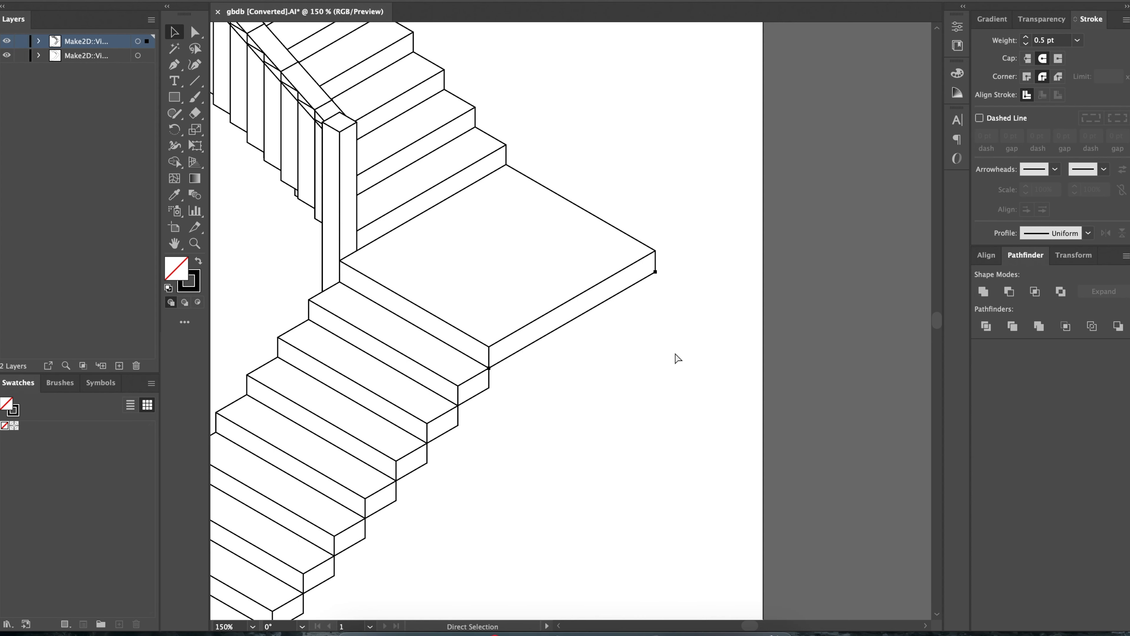
In Illustrator, set the outer lower edges of the middle landing, lower flight and bottom platform to a 0.75 pt stroke.
{"action": "left_click", "coordinate": [656, 265]}
{"action": "left_click", "coordinate": [657, 263], "text": "shift"}
{"action": "left_click", "coordinate": [644, 283], "text": "shift"}
{"action": "left_click_drag", "start_coordinate": [482, 394], "coordinate": [397, 490]}
{"action": "left_click", "coordinate": [396, 491], "text": "shift"}
{"action": "left_click", "coordinate": [390, 504], "text": "shift"}
{"action": "key", "text": "space"}
{"action": "left_click_drag", "start_coordinate": [414, 427], "coordinate": [598, 275]}
{"action": "left_click_drag", "start_coordinate": [549, 379], "coordinate": [477, 467]}
{"action": "left_click", "coordinate": [455, 489], "text": "shift"}
{"action": "left_click", "coordinate": [455, 506], "text": "shift"}
{"action": "left_click", "coordinate": [442, 521], "text": "shift"}
{"action": "left_click", "coordinate": [1026, 38]}
{"action": "left_click", "coordinate": [1026, 39]}
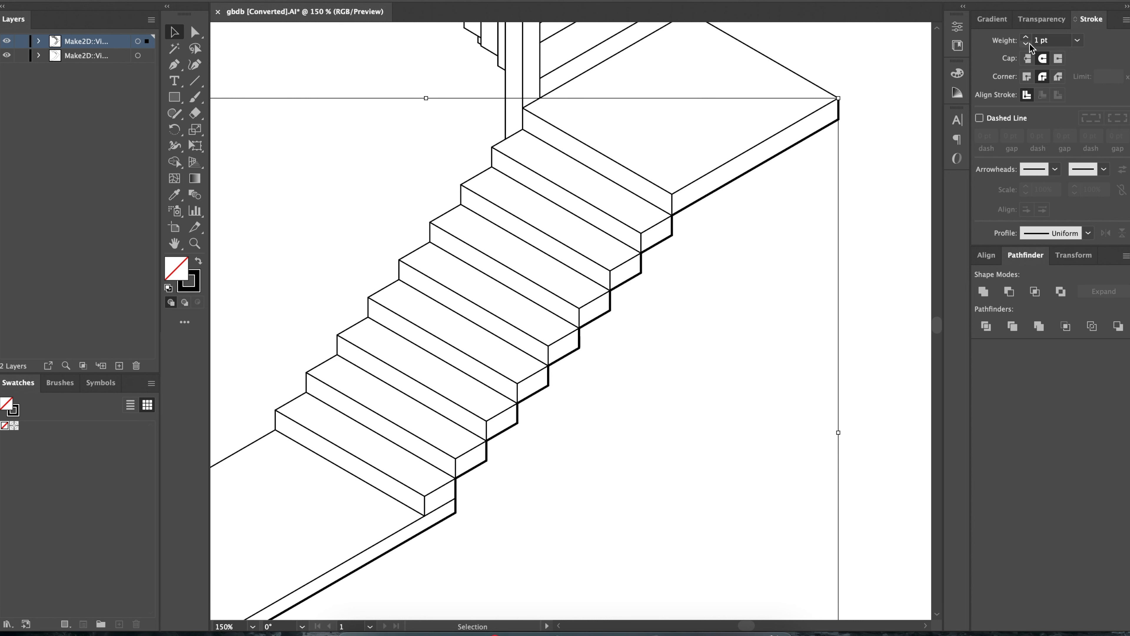
{"action": "left_click", "coordinate": [1027, 44]}
{"action": "left_click", "coordinate": [896, 97]}
{"action": "key", "text": "ctrl+minus"}
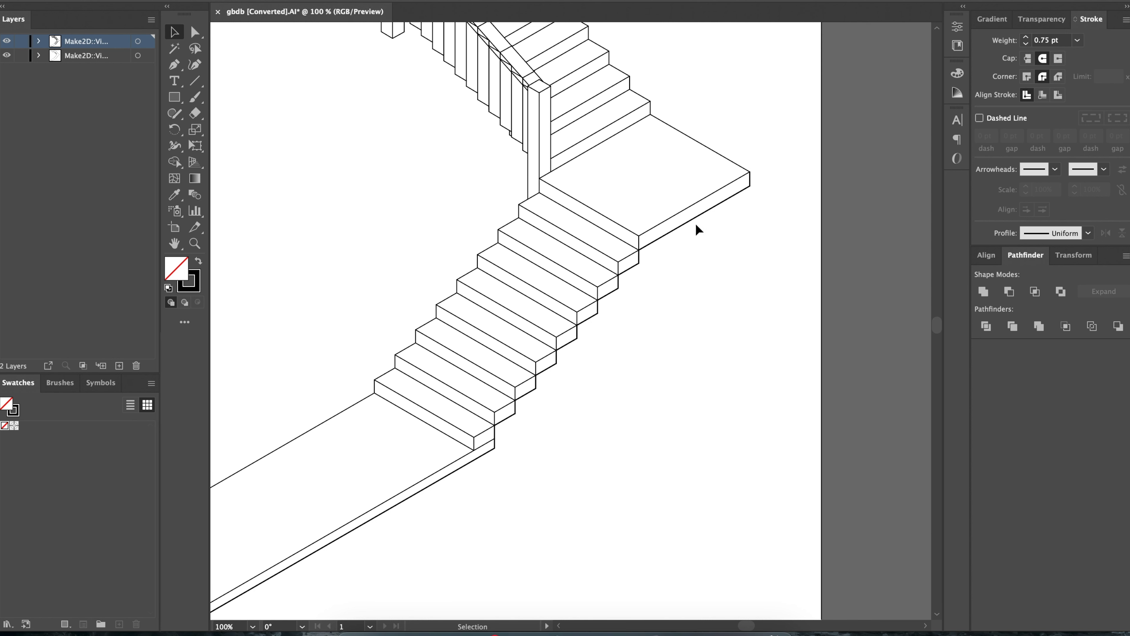
Thicken the stroke of the bottom platform's remaining outline and the lower flight's stepped upper edge.
{"action": "left_click_drag", "start_coordinate": [430, 271], "coordinate": [737, 164]}
{"action": "key", "text": "super+plus"}
{"action": "left_click_drag", "start_coordinate": [500, 429], "coordinate": [560, 268]}
{"action": "left_click", "coordinate": [525, 440]}
{"action": "left_click", "coordinate": [388, 353], "text": "shift"}
{"action": "left_click", "coordinate": [454, 310], "text": "shift"}
{"action": "left_click_drag", "start_coordinate": [701, 198], "coordinate": [487, 422]}
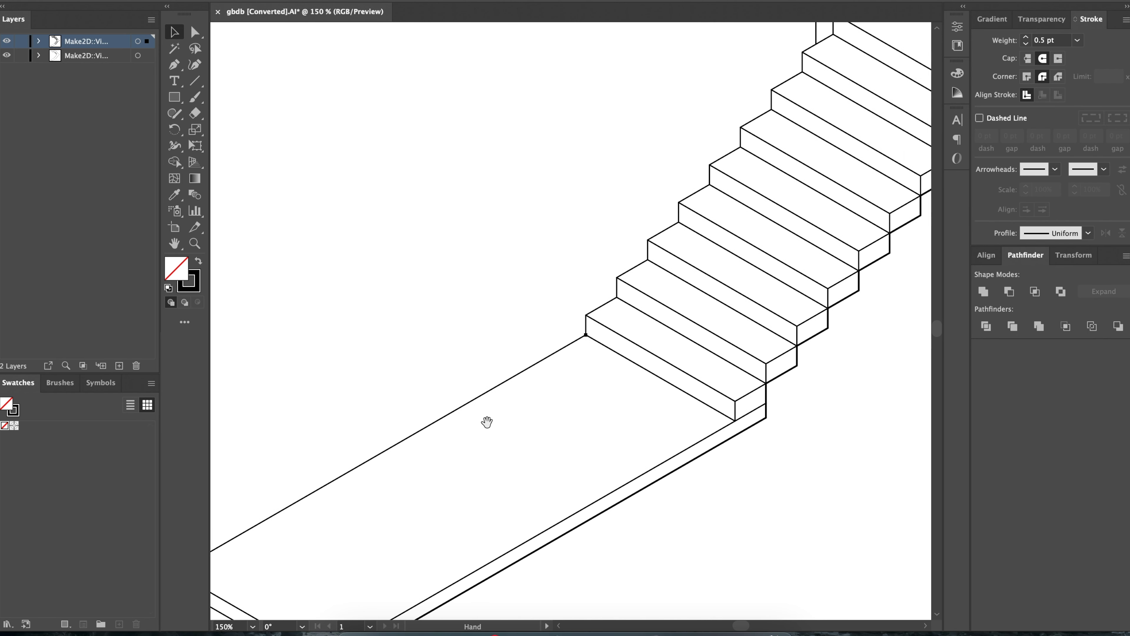
{"action": "left_click", "coordinate": [586, 327], "text": "shift"}
{"action": "left_click", "coordinate": [601, 307], "text": "shift"}
{"action": "left_click_drag", "start_coordinate": [617, 292], "coordinate": [816, 48]}
{"action": "left_click", "coordinate": [826, 39], "text": "shift"}
{"action": "left_click", "coordinate": [1026, 38]}
{"action": "left_click", "coordinate": [576, 204]}
{"action": "left_click", "coordinate": [824, 231]}
{"action": "left_click", "coordinate": [1026, 43]}
{"action": "left_click", "coordinate": [558, 171]}
Thicken the outer outline of the middle flight, the upper landing and the top flight.
{"action": "scroll", "coordinate": [523, 308], "scroll_direction": "up", "scroll_amount": 10}
{"action": "scroll", "coordinate": [523, 308], "scroll_direction": "right", "scroll_amount": 4}
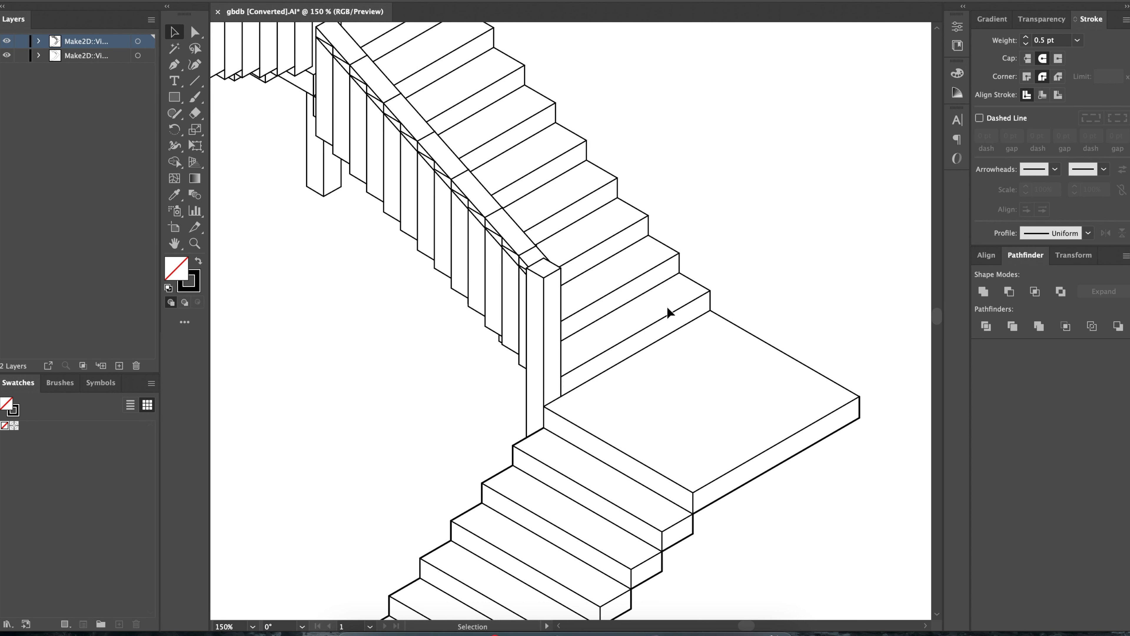
{"action": "key", "text": "space"}
{"action": "left_click_drag", "start_coordinate": [481, 268], "coordinate": [626, 421]}
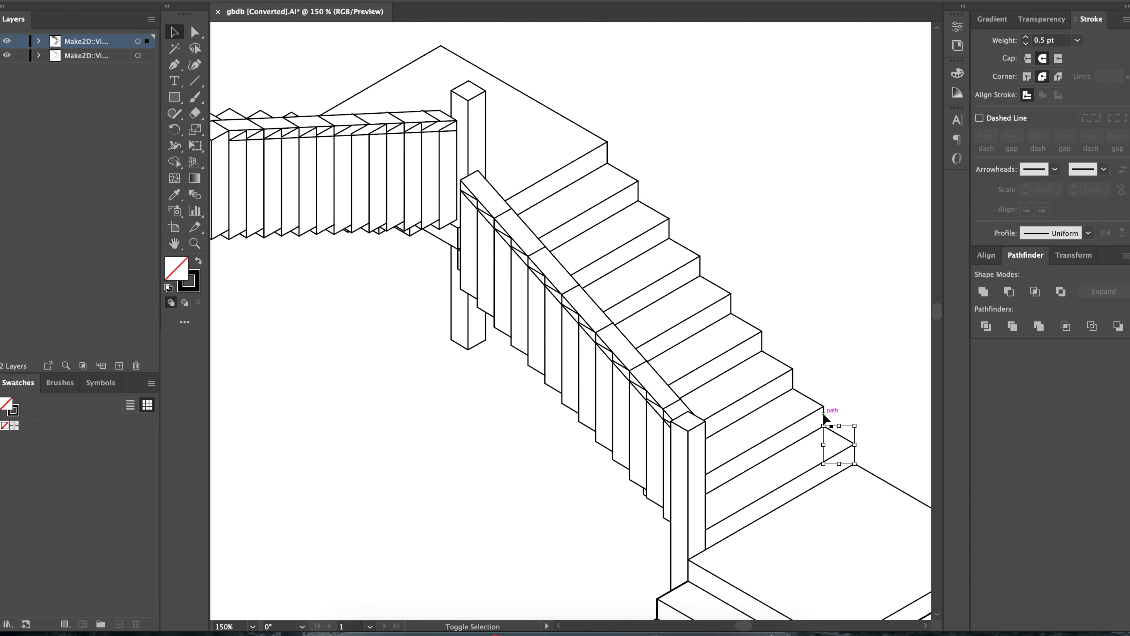
{"action": "left_click_drag", "start_coordinate": [759, 331], "coordinate": [683, 249]}
{"action": "left_click_drag", "start_coordinate": [656, 211], "coordinate": [361, 99]}
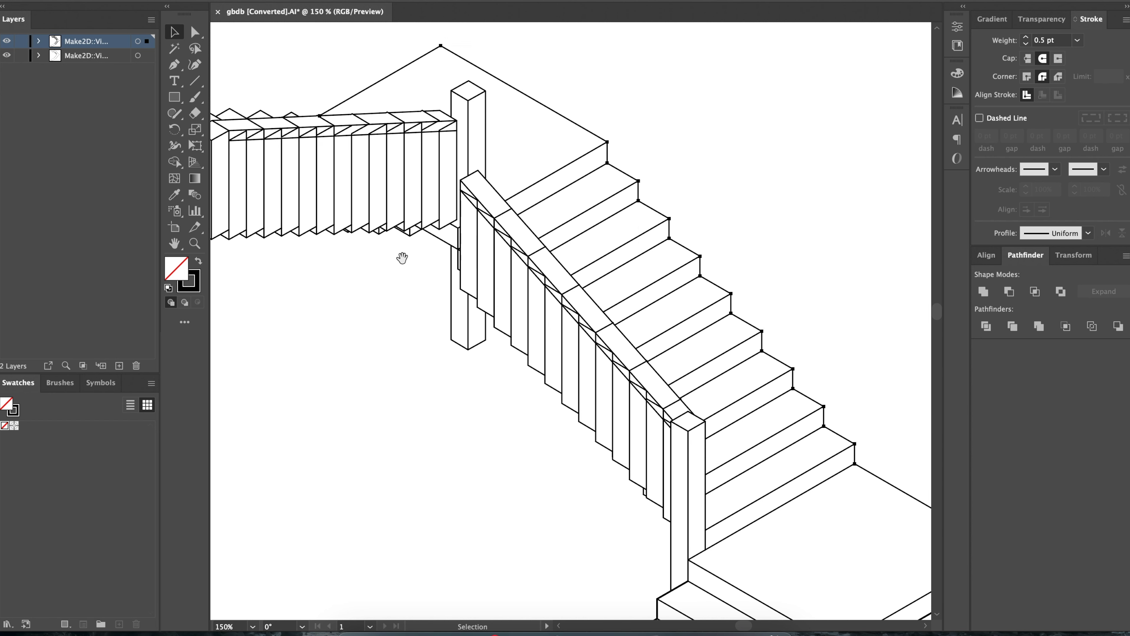
{"action": "scroll", "coordinate": [417, 267], "scroll_direction": "left", "scroll_amount": 6}
{"action": "scroll", "coordinate": [417, 267], "scroll_direction": "up", "scroll_amount": 2}
{"action": "left_click", "coordinate": [574, 218], "text": "shift"}
{"action": "left_click", "coordinate": [515, 213], "text": "shift"}
{"action": "left_click", "coordinate": [330, 217], "text": "shift"}
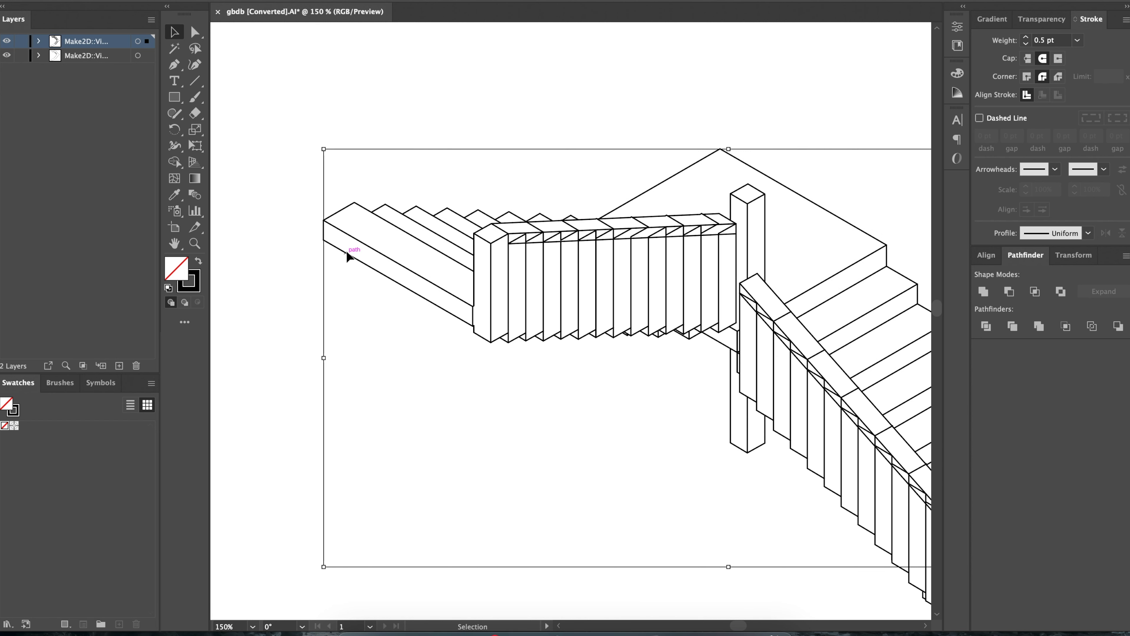
{"action": "left_click", "coordinate": [1026, 37]}
{"action": "left_click", "coordinate": [332, 178]}
Delete the stray diagonal lines beneath the handrails of both railings.
{"action": "scroll", "coordinate": [333, 186], "scroll_direction": "down", "scroll_amount": 2}
{"action": "scroll", "coordinate": [539, 301], "scroll_direction": "up", "scroll_amount": 4}
{"action": "scroll", "coordinate": [540, 245], "scroll_direction": "up", "scroll_amount": 10}
{"action": "scroll", "coordinate": [777, 323], "scroll_direction": "left", "scroll_amount": 5}
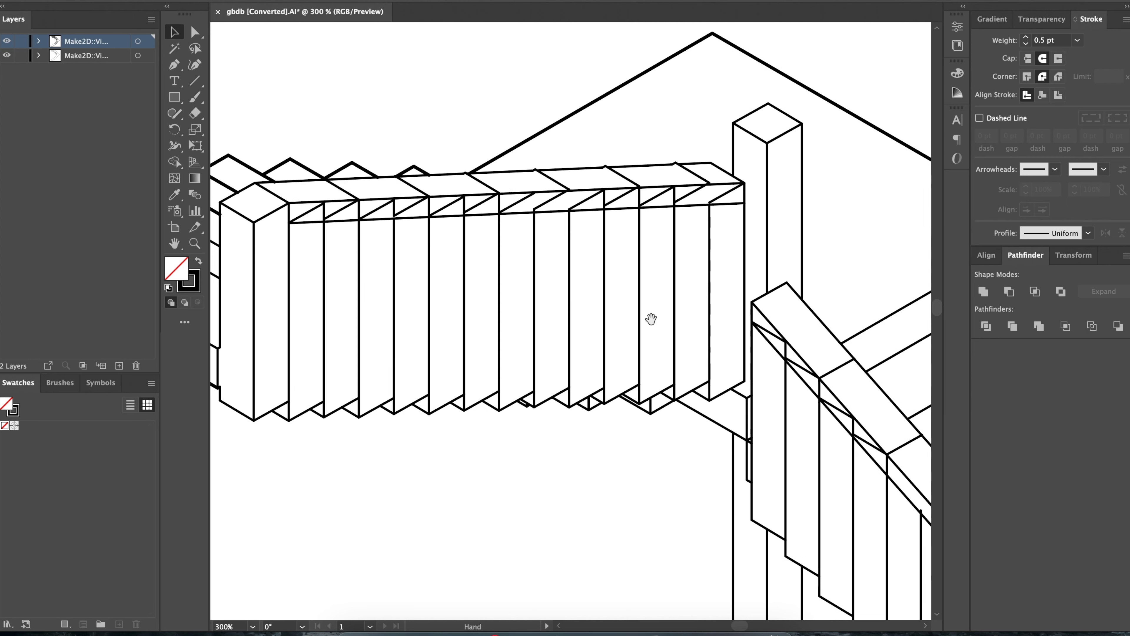
{"action": "left_click", "coordinate": [661, 206]}
{"action": "scroll", "coordinate": [799, 356], "scroll_direction": "down", "scroll_amount": 9}
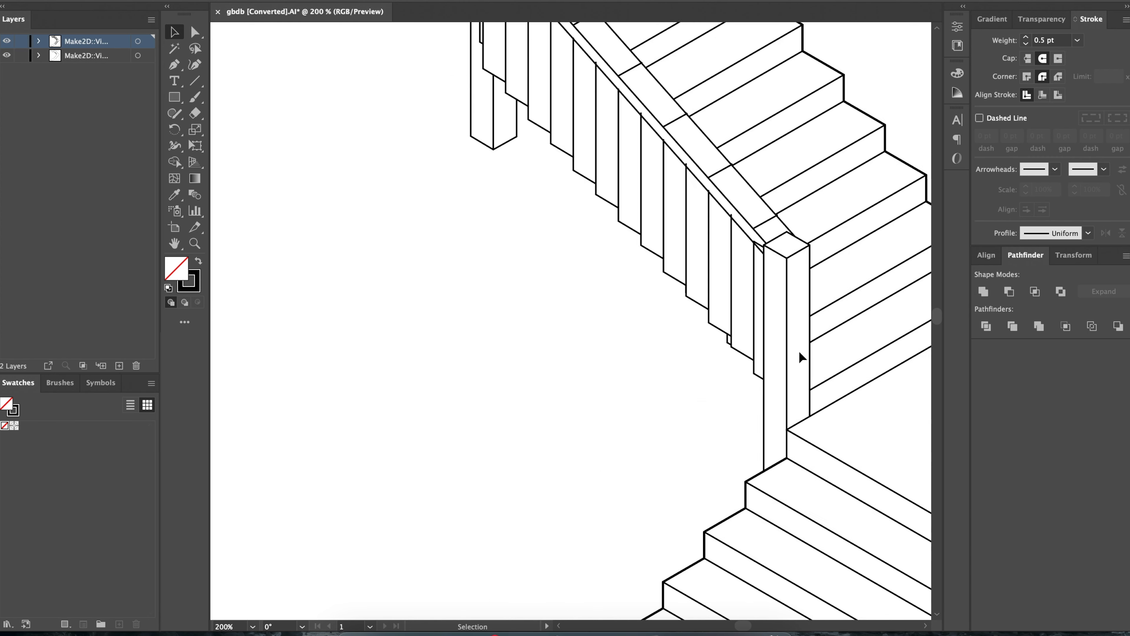
Thicken the stroke of the lower outline edges along the middle flight's railing.
{"action": "scroll", "coordinate": [623, 290], "scroll_direction": "up", "scroll_amount": 3}
{"action": "left_click", "coordinate": [446, 220]}
{"action": "left_click", "coordinate": [428, 134], "text": "shift"}
{"action": "left_click", "coordinate": [481, 277], "text": "shift"}
{"action": "left_click", "coordinate": [515, 262], "text": "shift"}
{"action": "left_click", "coordinate": [561, 312], "text": "shift"}
{"action": "left_click", "coordinate": [574, 331], "text": "shift"}
{"action": "left_click", "coordinate": [694, 464], "text": "shift"}
{"action": "left_click", "coordinate": [716, 488], "text": "shift"}
{"action": "left_click", "coordinate": [1026, 37]}
{"action": "left_click", "coordinate": [318, 261]}
Thicken the stroke of the vertical baluster edges on the middle flight's railing.
{"action": "scroll", "coordinate": [573, 235], "scroll_direction": "up", "scroll_amount": 2}
{"action": "left_click", "coordinate": [389, 138]}
{"action": "left_click", "coordinate": [751, 414], "text": "shift"}
{"action": "left_click", "coordinate": [842, 513], "text": "shift"}
{"action": "left_click", "coordinate": [1026, 37]}
{"action": "scroll", "coordinate": [467, 262], "scroll_direction": "down", "scroll_amount": 4}
{"action": "scroll", "coordinate": [571, 320], "scroll_direction": "up", "scroll_amount": 2}
{"action": "left_click", "coordinate": [844, 159]}
{"action": "left_click", "coordinate": [1026, 38]}
Set the lines at the base of the middle flight's risers to a 0.25 pt stroke.
{"action": "left_click_drag", "start_coordinate": [553, 143], "coordinate": [514, 596]}
{"action": "left_click", "coordinate": [804, 425]}
{"action": "left_click", "coordinate": [680, 274], "text": "shift"}
{"action": "left_click", "coordinate": [1026, 38]}
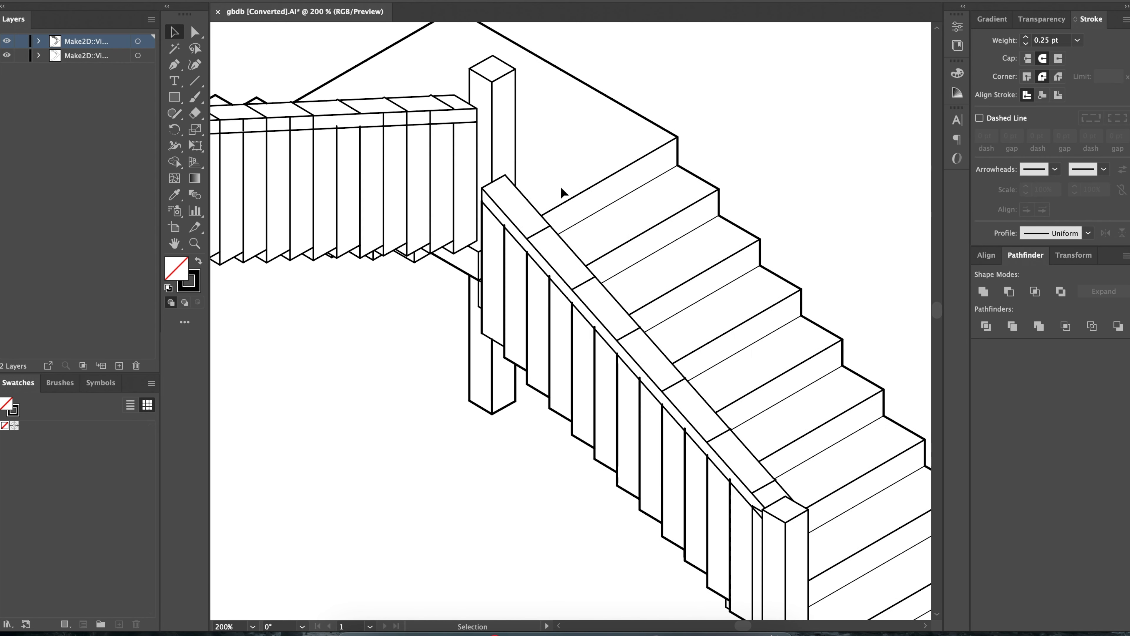
Thicken the stroke of the baluster edges along the top flight's railing.
{"action": "scroll", "coordinate": [562, 191], "scroll_direction": "up", "scroll_amount": 3}
{"action": "left_click", "coordinate": [583, 279], "text": "shift"}
{"action": "left_click", "coordinate": [1026, 37]}
{"action": "left_click", "coordinate": [612, 353]}
{"action": "scroll", "coordinate": [730, 445], "scroll_direction": "up", "scroll_amount": 2}
{"action": "left_click", "coordinate": [631, 507], "text": "shift"}
{"action": "left_click", "coordinate": [763, 497], "text": "shift"}
{"action": "left_click_drag", "start_coordinate": [841, 503], "coordinate": [533, 497]}
{"action": "left_click", "coordinate": [676, 481], "text": "shift"}
{"action": "left_click_drag", "start_coordinate": [890, 486], "coordinate": [569, 472]}
{"action": "left_click", "coordinate": [707, 469], "text": "shift"}
{"action": "left_click", "coordinate": [578, 534]}
{"action": "scroll", "coordinate": [540, 411], "scroll_direction": "down", "scroll_amount": 3}
{"action": "scroll", "coordinate": [540, 411], "scroll_direction": "up", "scroll_amount": 4}
{"action": "left_click_drag", "start_coordinate": [507, 433], "coordinate": [623, 413]}
{"action": "left_click", "coordinate": [445, 404]}
{"action": "scroll", "coordinate": [444, 407], "scroll_direction": "down", "scroll_amount": 4}
Set the lines at the base of the lower flight's risers to a 0.25 pt stroke.
{"action": "left_click_drag", "start_coordinate": [845, 570], "coordinate": [547, 290]}
{"action": "scroll", "coordinate": [547, 290], "scroll_direction": "up", "scroll_amount": 1}
{"action": "left_click", "coordinate": [711, 311]}
{"action": "left_click", "coordinate": [714, 269]}
{"action": "left_click", "coordinate": [780, 266]}
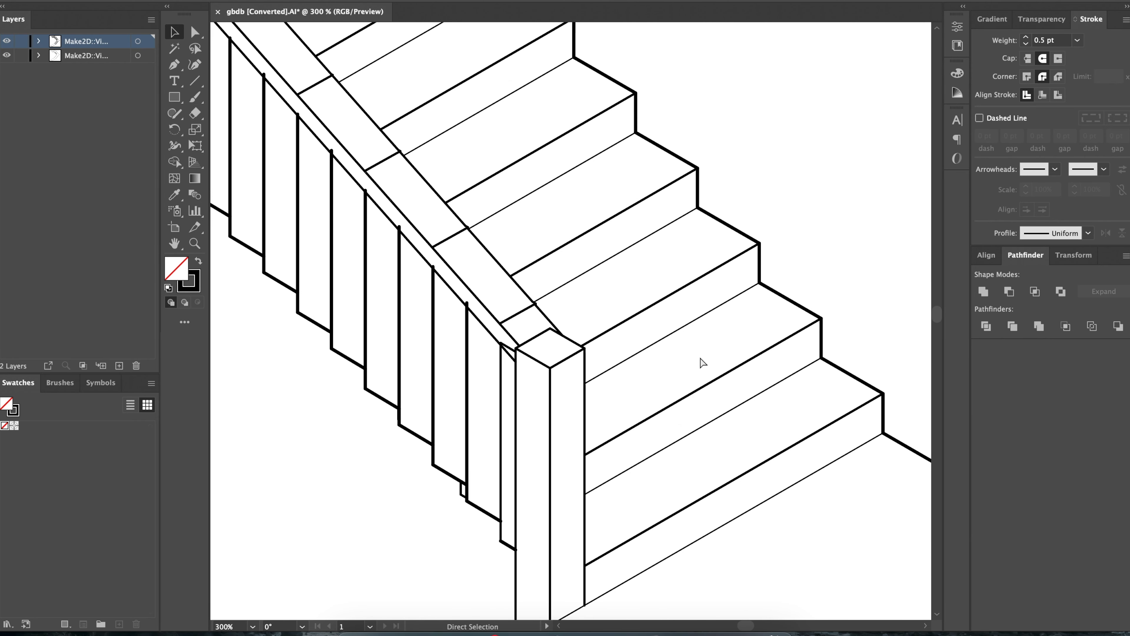
{"action": "scroll", "coordinate": [701, 361], "scroll_direction": "down", "scroll_amount": 4}
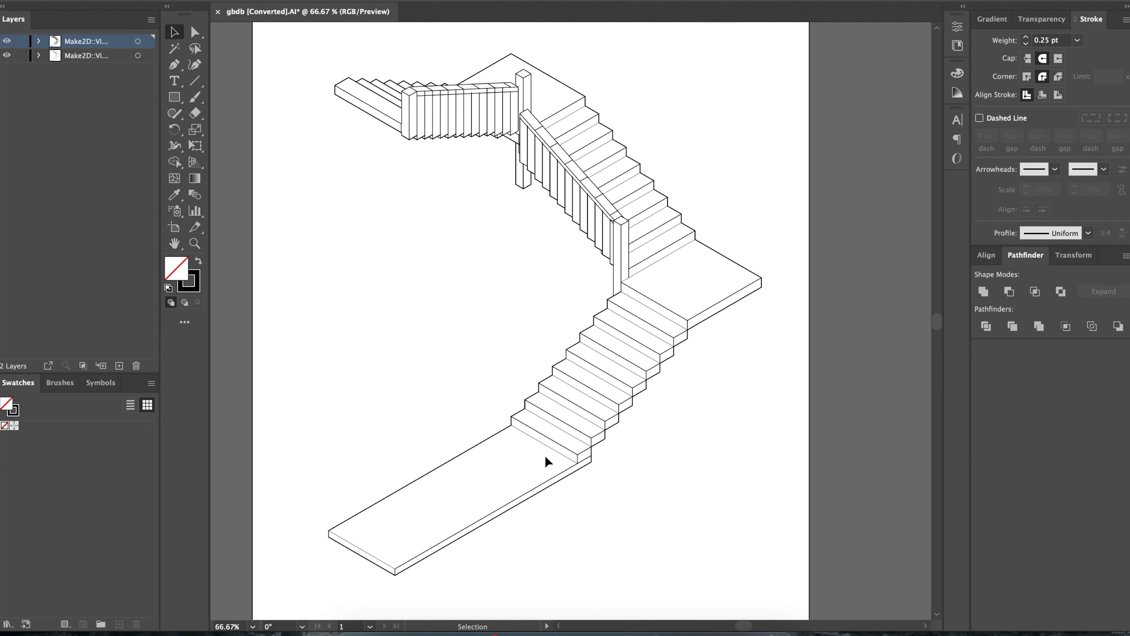
{"action": "left_click", "coordinate": [521, 501]}
{"action": "left_click", "coordinate": [560, 487]}
{"action": "scroll", "coordinate": [632, 87], "scroll_direction": "up", "scroll_amount": 2}
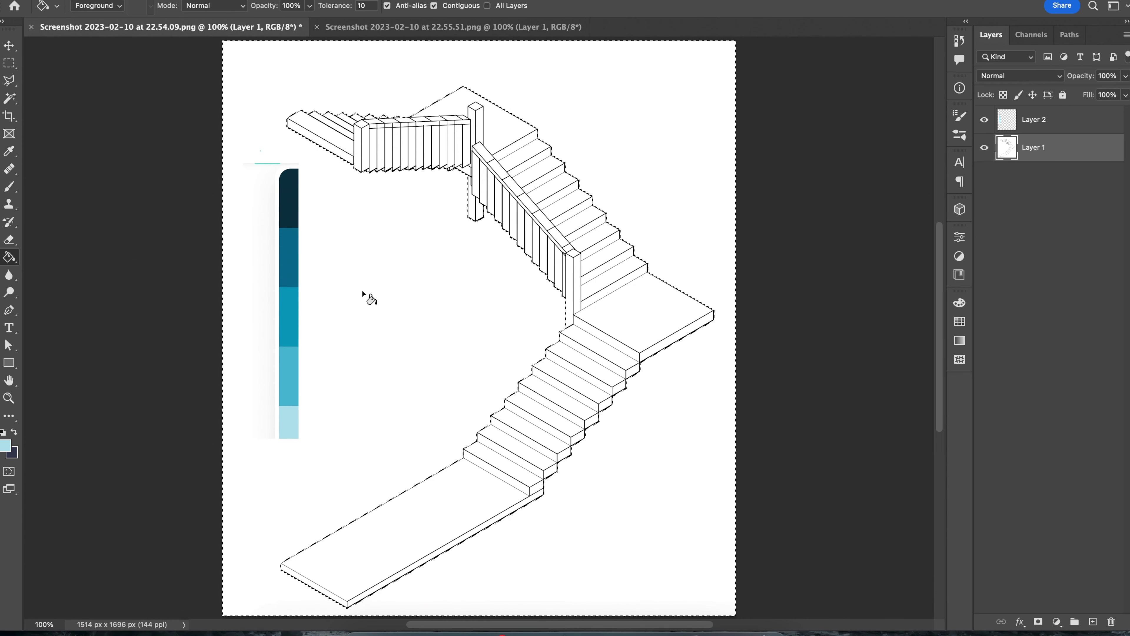
In Photoshop, fill the selected background on Layer 1 with light blue, add a new layer above it and reselect Layer 1.
{"action": "left_click", "coordinate": [366, 298]}
{"action": "left_click", "coordinate": [8, 47]}
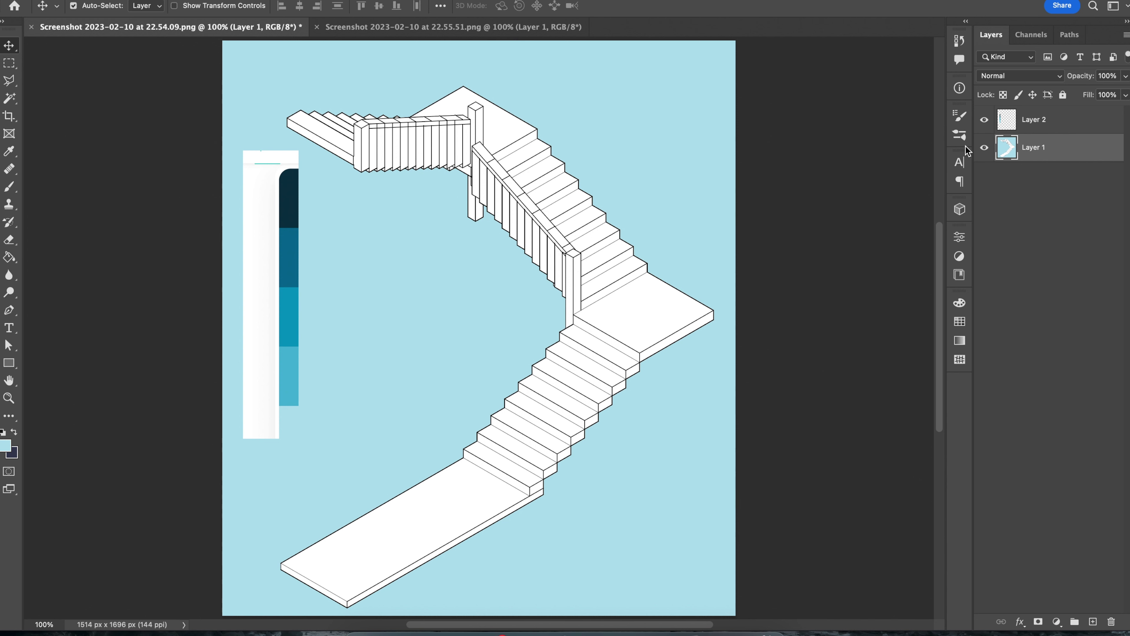
{"action": "left_click", "coordinate": [1093, 622]}
{"action": "left_click", "coordinate": [1032, 176]}
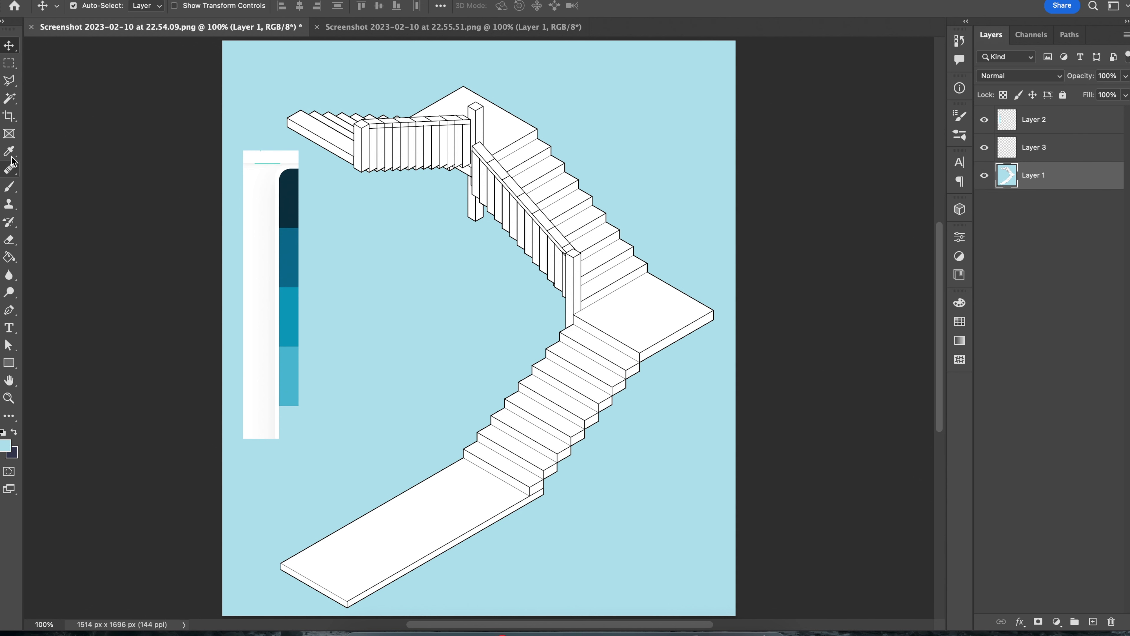
Try selecting the bottom platform and first step faces on Layer 1 with the Magic Wand, and clear the selection.
{"action": "key", "text": "w"}
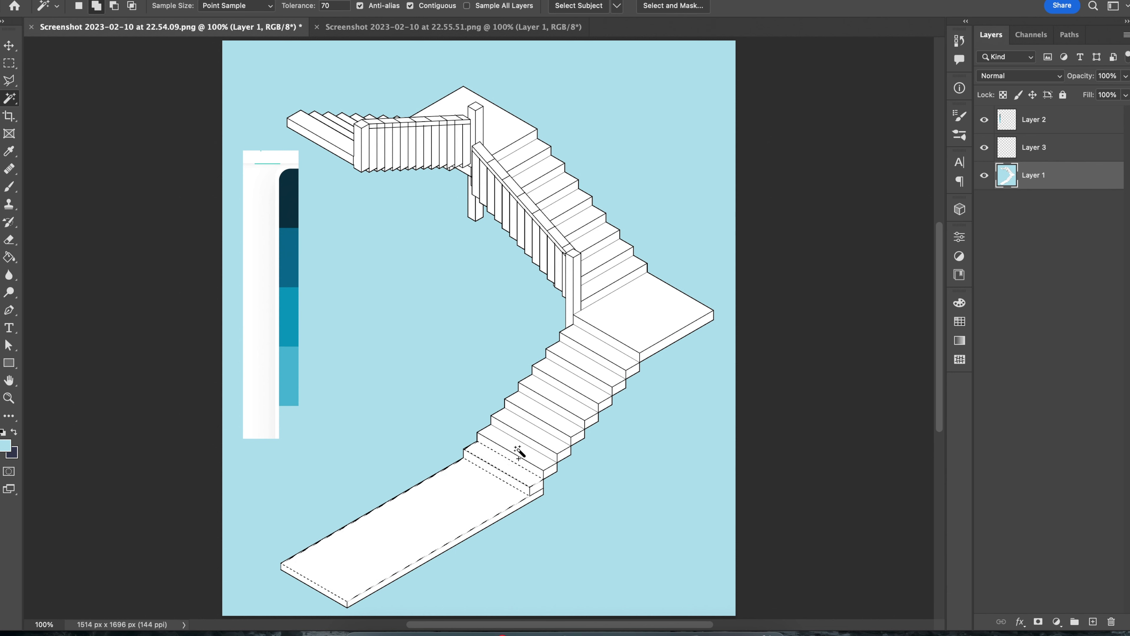
{"action": "key", "text": "super+d"}
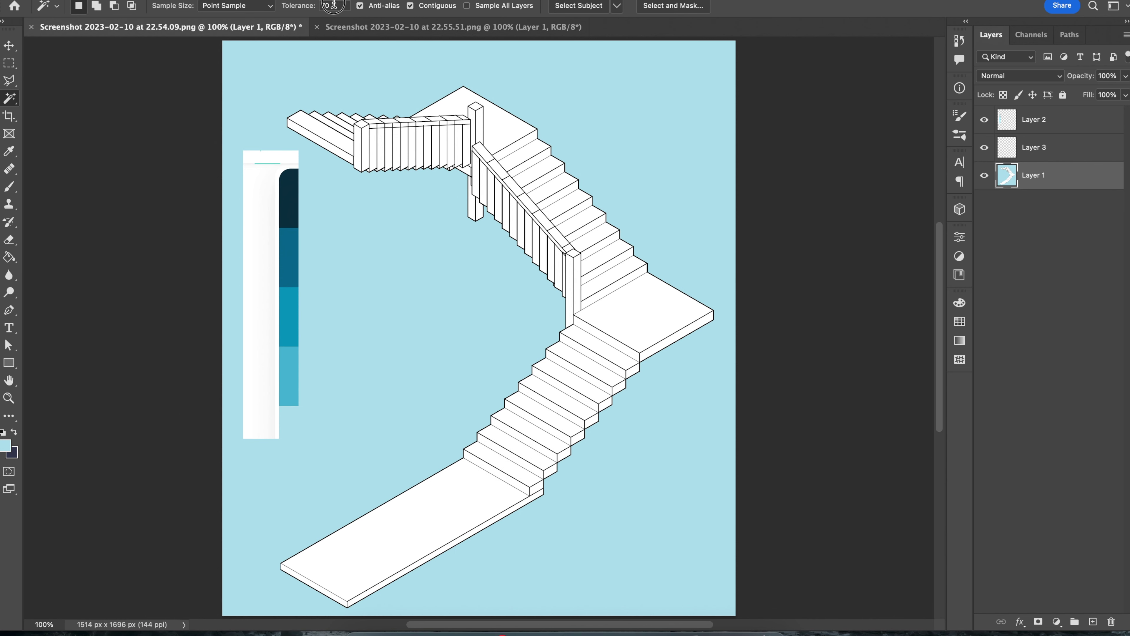
On Layer 1, select the bottom platform, the lower flight's treads and the middle landing with the Magic Wand.
{"action": "left_click", "coordinate": [458, 492]}
{"action": "left_click", "coordinate": [512, 469], "text": "shift"}
{"action": "left_click", "coordinate": [524, 451], "text": "shift"}
{"action": "left_click", "coordinate": [538, 434], "text": "shift"}
{"action": "left_click", "coordinate": [552, 419], "text": "shift"}
{"action": "left_click", "coordinate": [564, 402], "text": "shift"}
{"action": "left_click", "coordinate": [581, 385], "text": "shift"}
{"action": "left_click", "coordinate": [595, 368], "text": "shift"}
{"action": "left_click", "coordinate": [610, 352], "text": "shift"}
{"action": "left_click", "coordinate": [624, 327], "text": "shift"}
Add the upper flight's treads, the top landing and the short top flight's treads to the selection.
{"action": "left_click", "coordinate": [624, 267], "text": "shift"}
{"action": "left_click", "coordinate": [606, 253], "text": "shift"}
{"action": "left_click", "coordinate": [580, 224], "text": "shift"}
{"action": "left_click", "coordinate": [564, 207], "text": "shift"}
{"action": "left_click", "coordinate": [550, 189], "text": "shift"}
{"action": "left_click", "coordinate": [538, 172], "text": "shift"}
{"action": "left_click", "coordinate": [523, 155], "text": "shift"}
{"action": "left_click", "coordinate": [495, 115], "text": "shift"}
{"action": "key", "text": "super+equal"}
{"action": "key", "text": "super+equal"}
{"action": "scroll", "coordinate": [329, 120], "scroll_direction": "up", "scroll_amount": 10}
{"action": "left_click", "coordinate": [365, 277], "text": "shift"}
{"action": "left_click", "coordinate": [394, 257], "text": "shift"}
{"action": "left_click", "coordinate": [575, 253], "text": "shift"}
On Layer 3, fill the selected treads and landings with the palette's lightest teal blue and deselect.
{"action": "left_click", "coordinate": [1037, 148]}
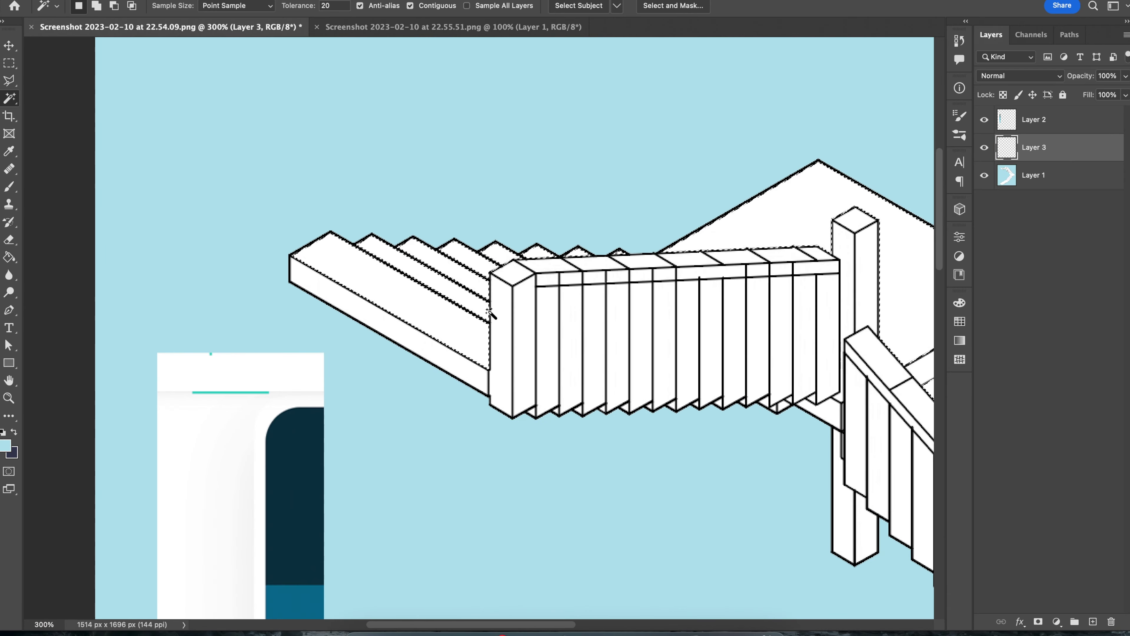
{"action": "key", "text": "i"}
{"action": "key", "text": "super+minus"}
{"action": "key", "text": "super+minus"}
{"action": "left_click_drag", "start_coordinate": [426, 574], "coordinate": [389, 409]}
{"action": "left_click", "coordinate": [386, 409]}
{"action": "key", "text": "g"}
{"action": "left_click", "coordinate": [735, 339]}
{"action": "key", "text": "super+d"}
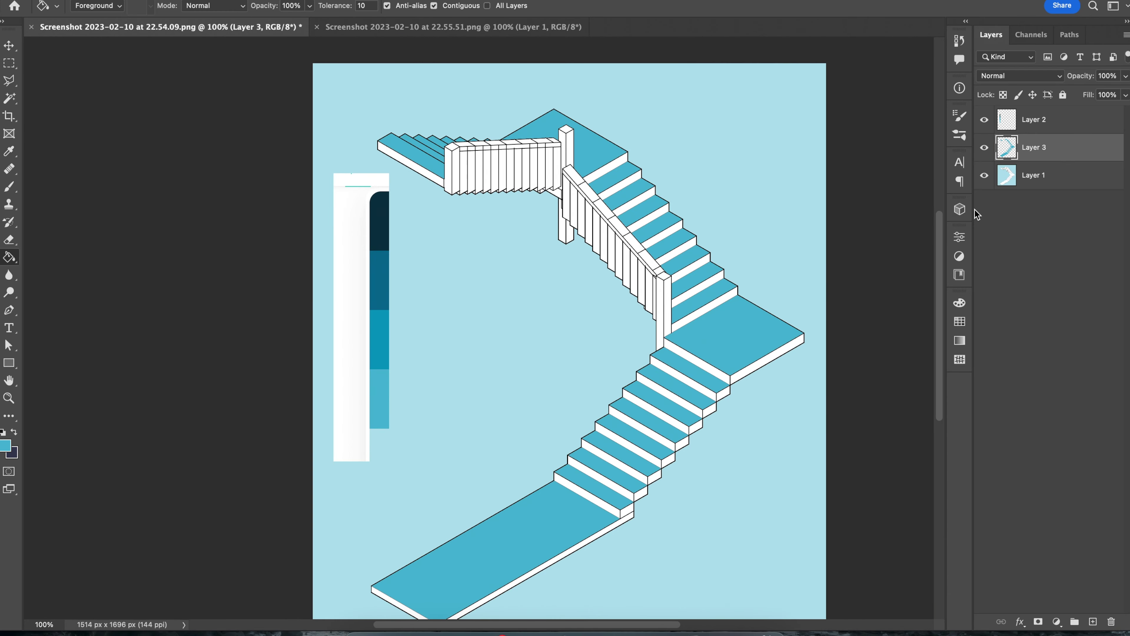
On Layer 1, select the upper flight's risers, the lower flight's step ends and the matching platform edges with the Magic Wand.
{"action": "key", "text": "alt+bracketleft"}
{"action": "key", "text": "w"}
{"action": "scroll", "coordinate": [539, 88], "scroll_direction": "down", "scroll_amount": 5}
{"action": "left_click", "coordinate": [606, 120], "text": "shift"}
{"action": "left_click", "coordinate": [662, 187], "text": "shift"}
{"action": "left_click", "coordinate": [713, 268], "text": "shift"}
{"action": "left_click", "coordinate": [659, 317], "text": "shift"}
{"action": "left_click", "coordinate": [604, 383], "text": "shift"}
{"action": "left_click", "coordinate": [578, 425], "text": "shift"}
Add a new layer above Layer 1, fill the selection with the palette's mid teal and deselect.
{"action": "key", "text": "alt+shift+super+n"}
{"action": "key", "text": "g"}
{"action": "left_click", "coordinate": [329, 239], "text": "alt"}
{"action": "left_click", "coordinate": [712, 268]}
{"action": "key", "text": "super+d"}
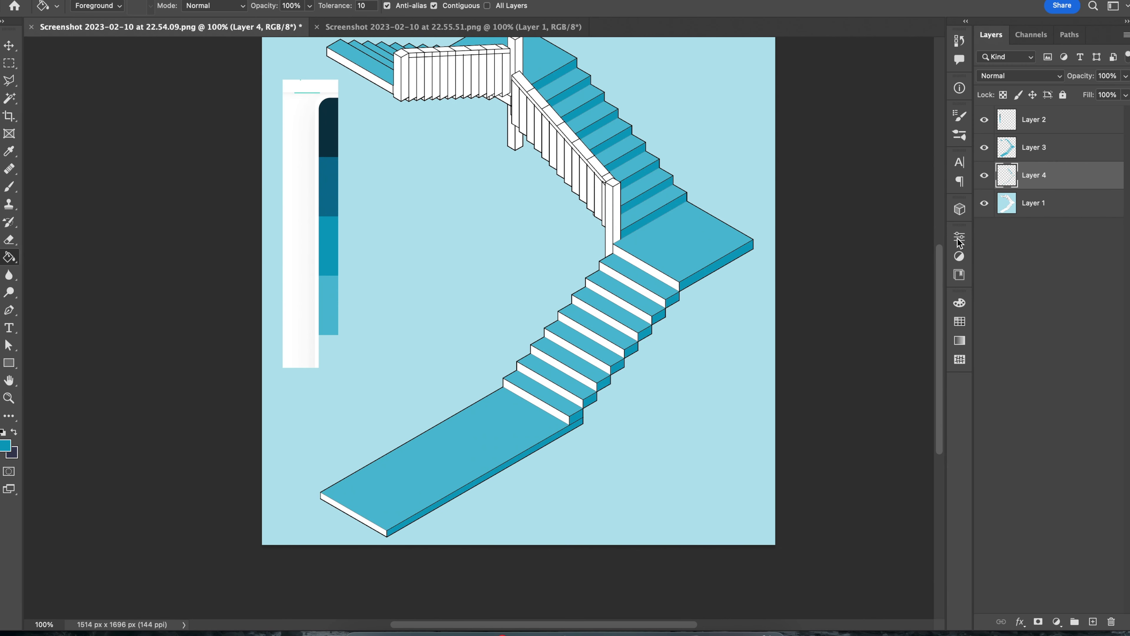
Add a new layer above Layer 4, then select the lower flight's risers and the bottom platform's front edge on Layer 1.
{"action": "left_click", "coordinate": [1093, 622]}
{"action": "left_click", "coordinate": [1044, 230]}
{"action": "key", "text": "w"}
{"action": "left_click", "coordinate": [645, 268]}
{"action": "left_click", "coordinate": [644, 290], "text": "shift"}
{"action": "left_click", "coordinate": [629, 308], "text": "shift"}
{"action": "left_click", "coordinate": [616, 323], "text": "shift"}
{"action": "left_click", "coordinate": [603, 342], "text": "shift"}
{"action": "left_click", "coordinate": [592, 360], "text": "shift"}
{"action": "left_click", "coordinate": [577, 375], "text": "shift"}
{"action": "left_click", "coordinate": [562, 392], "text": "shift"}
{"action": "left_click", "coordinate": [548, 408], "text": "shift"}
{"action": "left_click", "coordinate": [356, 517], "text": "shift"}
Add the left-facing post sides and the baluster faces of the sloping railing to the selection.
{"action": "key", "text": "super+plus"}
{"action": "key", "text": "super+plus"}
{"action": "key", "text": "super+plus"}
{"action": "left_click_drag", "start_coordinate": [559, 120], "coordinate": [570, 349]}
{"action": "key", "text": "super+minus"}
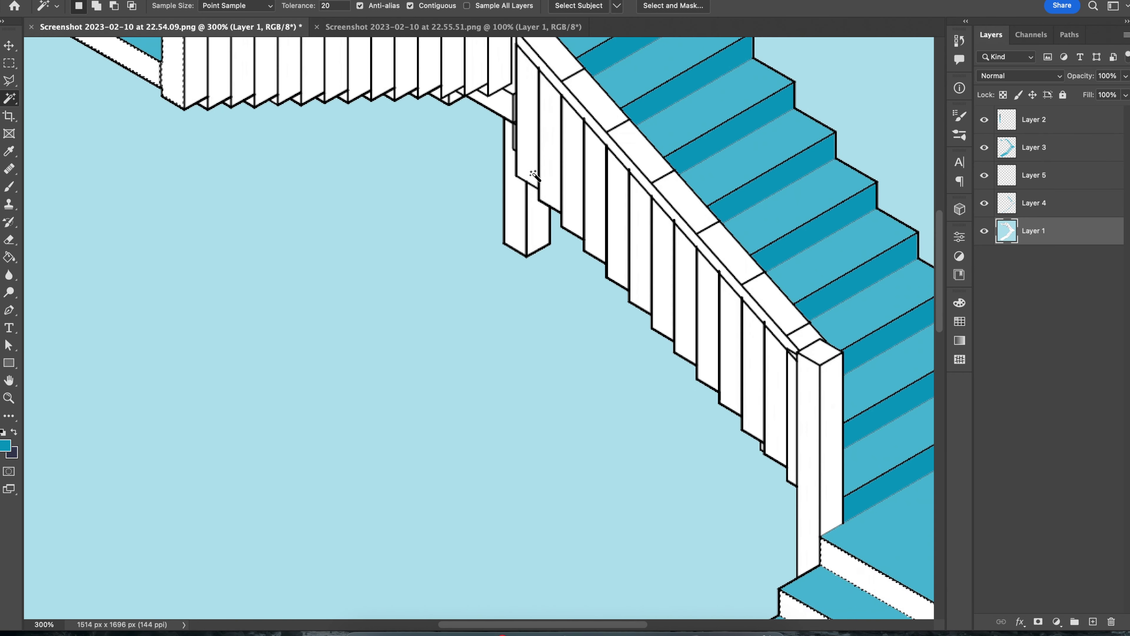
{"action": "left_click", "coordinate": [529, 129], "text": "shift"}
{"action": "left_click", "coordinate": [551, 152], "text": "shift"}
{"action": "left_click", "coordinate": [573, 178], "text": "shift"}
{"action": "left_click", "coordinate": [596, 200], "text": "shift"}
{"action": "scroll", "coordinate": [735, 356], "scroll_direction": "down", "scroll_amount": 3}
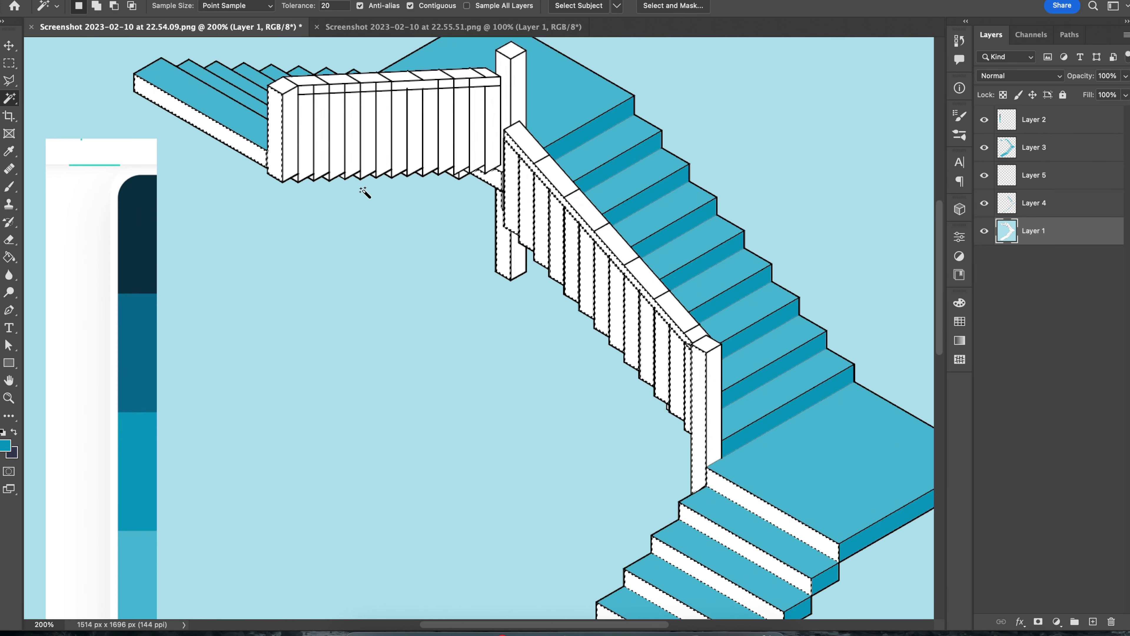
On Layer 5, fill the selected risers, posts and balusters with the palette's dark blue and deselect.
{"action": "key", "text": "alt+bracketright"}
{"action": "key", "text": "alt+bracketright"}
{"action": "key", "text": "g"}
{"action": "left_click", "coordinate": [13, 155]}
{"action": "left_click", "coordinate": [140, 365]}
{"action": "left_click", "coordinate": [9, 257]}
{"action": "left_click", "coordinate": [543, 259]}
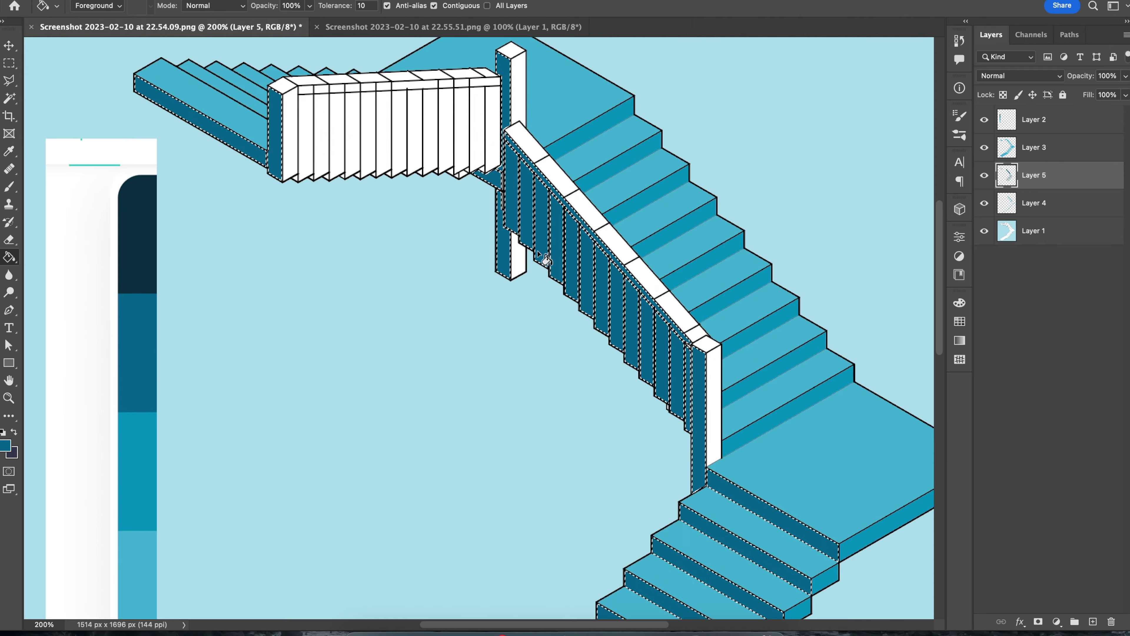
{"action": "key", "text": "super+minus"}
{"action": "key", "text": "super+d"}
{"action": "key", "text": "super+plus"}
{"action": "key", "text": "super+plus"}
{"action": "key", "text": "super+plus"}
{"action": "left_click_drag", "start_coordinate": [633, 281], "coordinate": [493, 180]}
{"action": "left_click_drag", "start_coordinate": [735, 463], "coordinate": [490, 181]}
{"action": "key", "text": "super+plus"}
{"action": "key", "text": "super+plus"}
{"action": "key", "text": "super+plus"}
{"action": "key", "text": "v"}
{"action": "mouse_move", "coordinate": [856, 162]}
{"action": "left_mouse_down"}
{"action": "mouse_move", "coordinate": [525, 184]}
{"action": "mouse_move", "coordinate": [611, 235]}
{"action": "mouse_move", "coordinate": [763, 287]}
{"action": "left_mouse_up"}
{"action": "key", "text": "super+minus"}
{"action": "key", "text": "super+minus"}
{"action": "key", "text": "super+minus"}
{"action": "mouse_move", "coordinate": [295, 98]}
{"action": "left_mouse_down"}
{"action": "mouse_move", "coordinate": [593, 318]}
{"action": "mouse_move", "coordinate": [538, 338]}
{"action": "left_mouse_up"}
{"action": "left_click", "coordinate": [9, 81]}
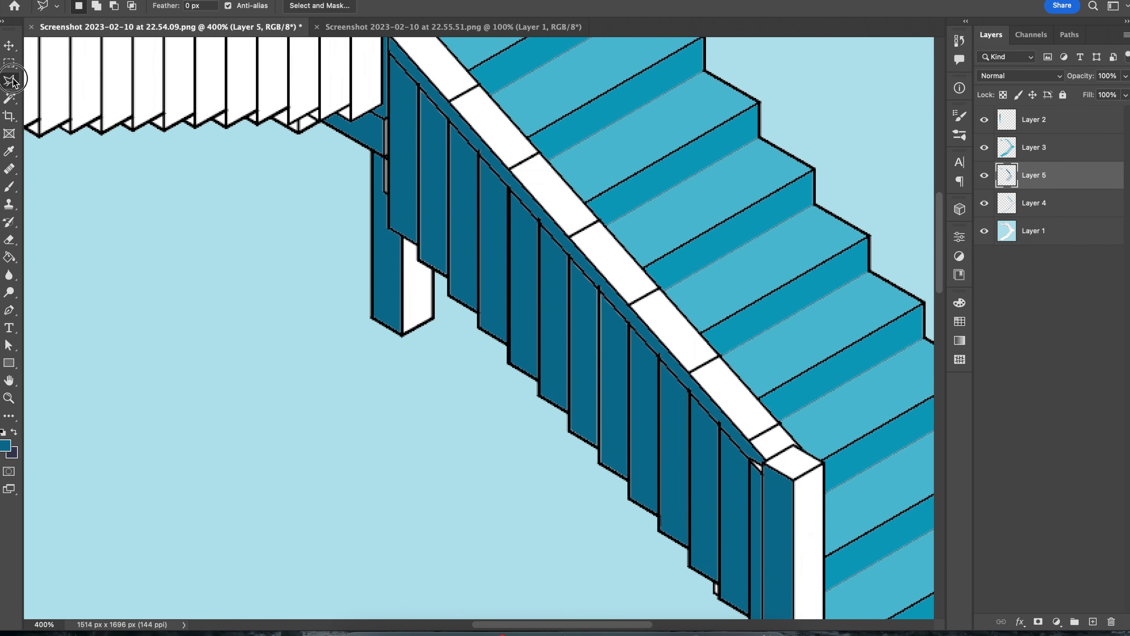
{"action": "key", "text": "super+minus"}
{"action": "key", "text": "super+minus"}
{"action": "key", "text": "super+minus"}
{"action": "left_click", "coordinate": [9, 257]}
{"action": "left_click", "coordinate": [9, 46]}
{"action": "key", "text": "super+plus"}
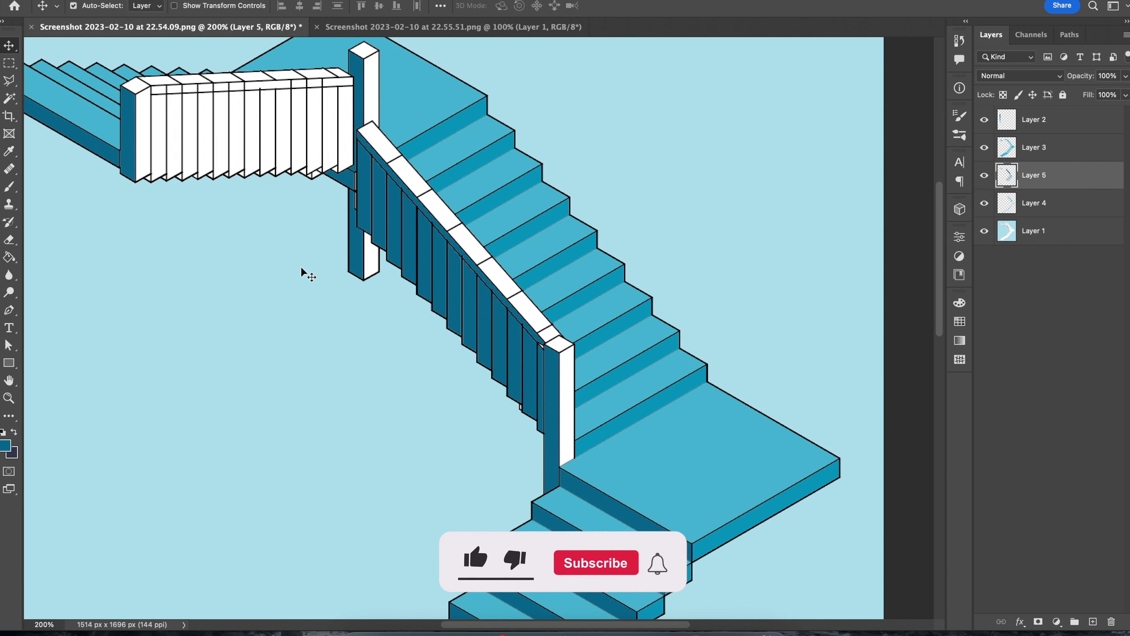
On Layer 1, select the right-facing post sides and the top railing's baluster faces with the Magic Wand.
{"action": "left_click", "coordinate": [9, 98]}
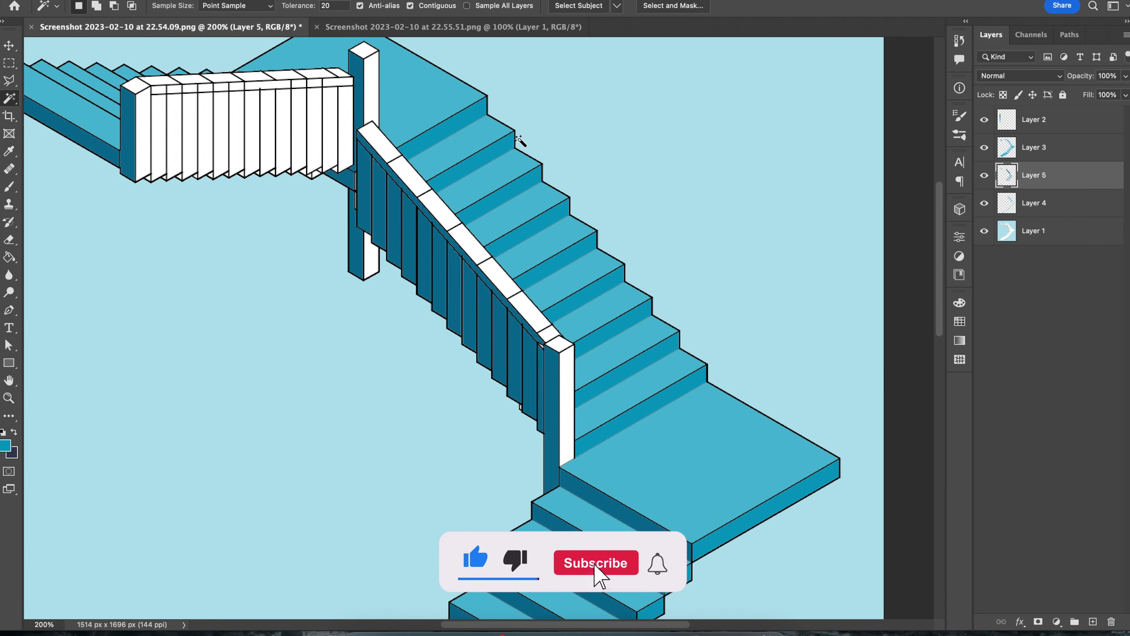
{"action": "left_click", "coordinate": [994, 232]}
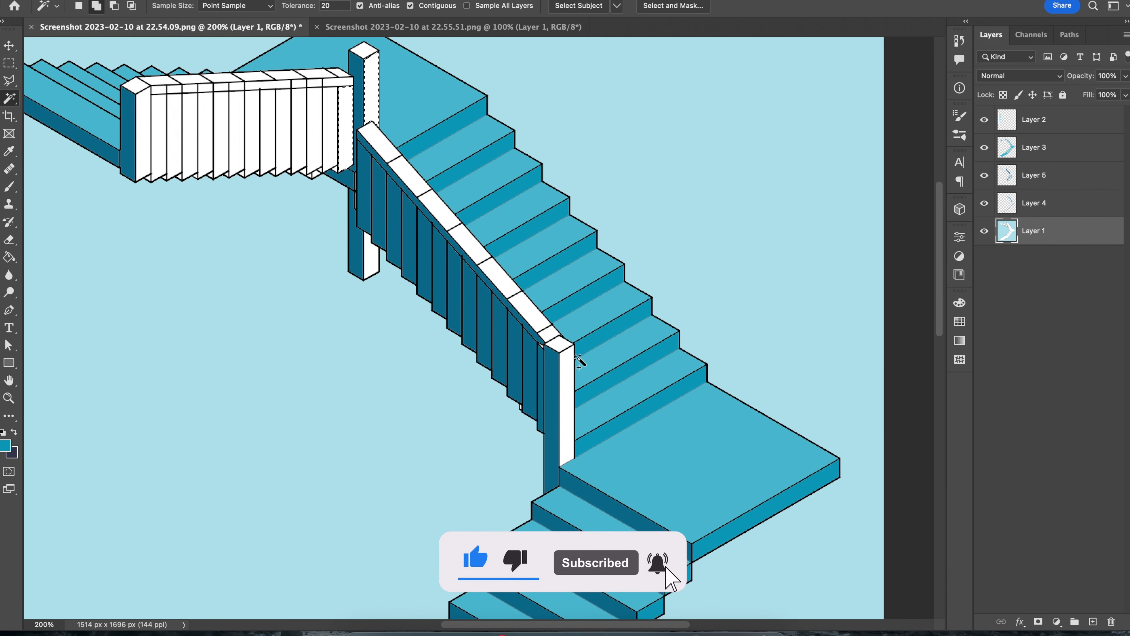
{"action": "left_click", "coordinate": [316, 107]}
{"action": "left_click", "coordinate": [299, 111]}
{"action": "left_click", "coordinate": [284, 115]}
{"action": "left_click", "coordinate": [268, 116]}
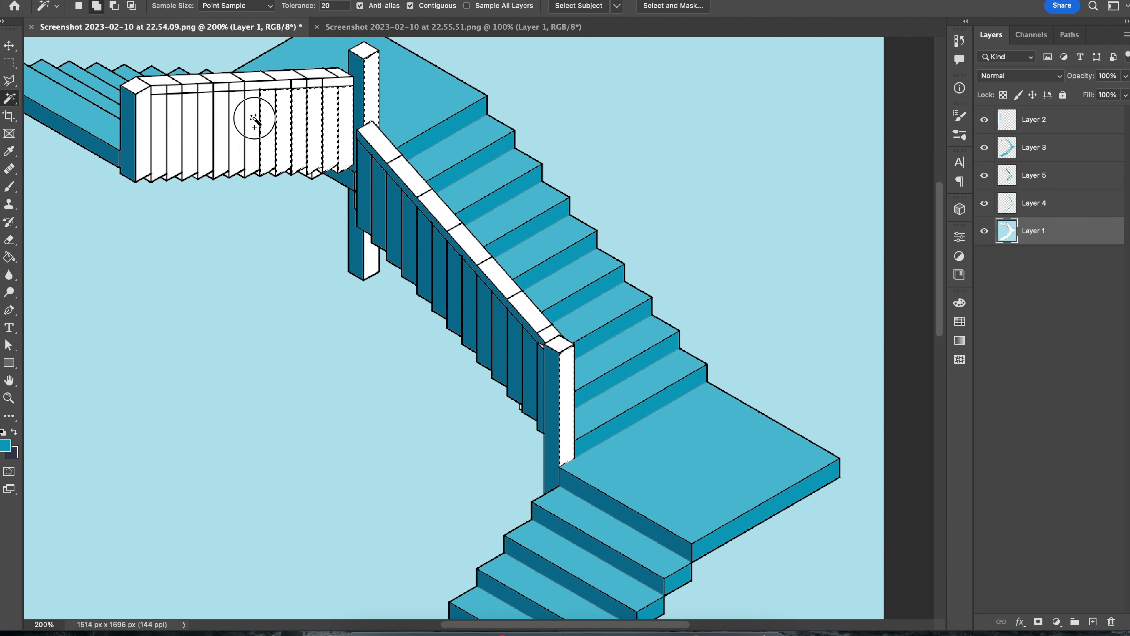
{"action": "left_click", "coordinate": [160, 119]}
{"action": "left_click", "coordinate": [146, 116]}
Add the top handrail's side segments and the lower part of the middle post to the selection.
{"action": "left_click", "coordinate": [159, 90]}
{"action": "left_click", "coordinate": [175, 89]}
{"action": "left_click", "coordinate": [190, 89]}
{"action": "left_click", "coordinate": [206, 88]}
{"action": "left_click", "coordinate": [222, 88]}
{"action": "left_click", "coordinate": [236, 87]}
{"action": "left_click", "coordinate": [268, 85]}
{"action": "left_click", "coordinate": [299, 83]}
{"action": "left_click", "coordinate": [315, 84]}
{"action": "left_click", "coordinate": [338, 82]}
{"action": "left_click", "coordinate": [372, 261]}
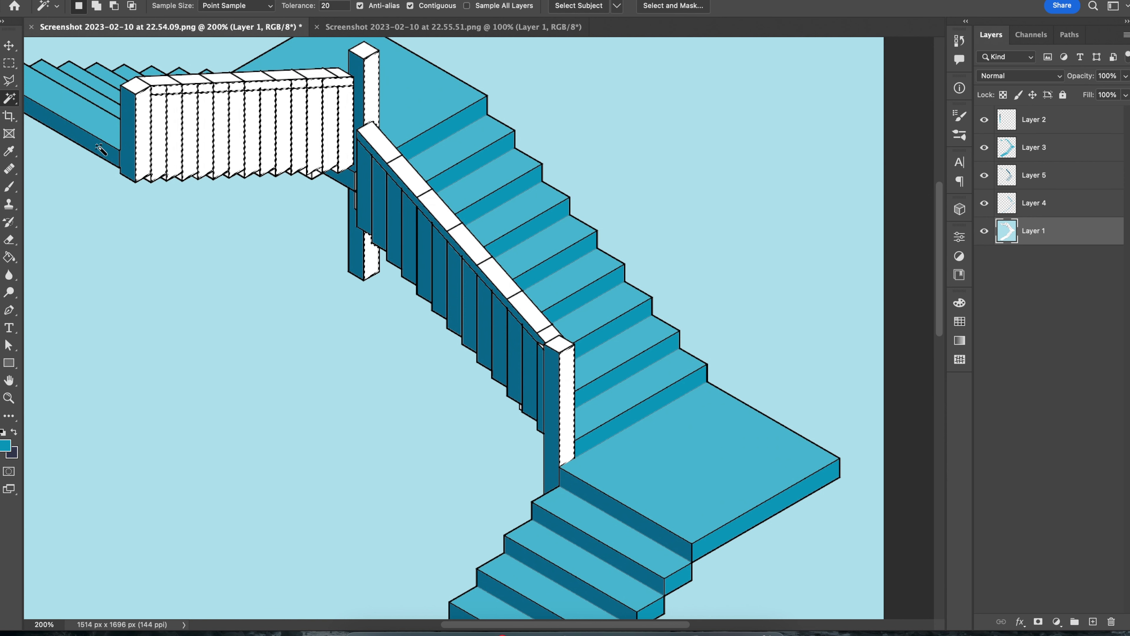
Add a new layer above Layer 1 and fill the selected post, baluster and handrail sides with mid teal.
{"action": "key", "text": "g"}
{"action": "key", "text": "super+shift+alt+n"}
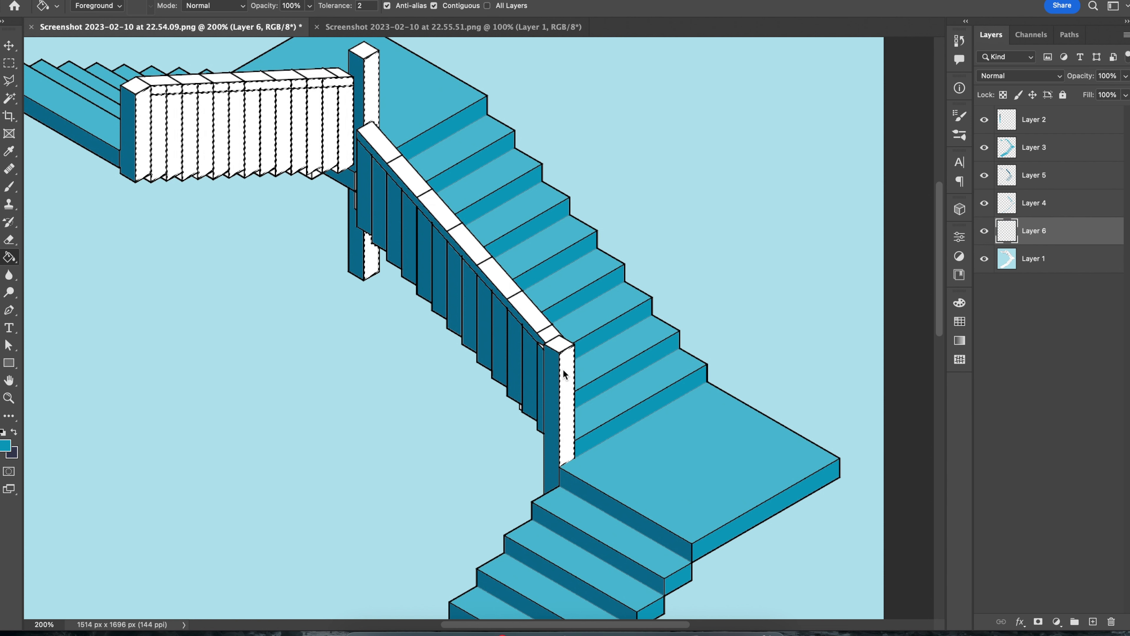
{"action": "left_click", "coordinate": [566, 401]}
{"action": "left_click_drag", "start_coordinate": [296, 248], "coordinate": [303, 287]}
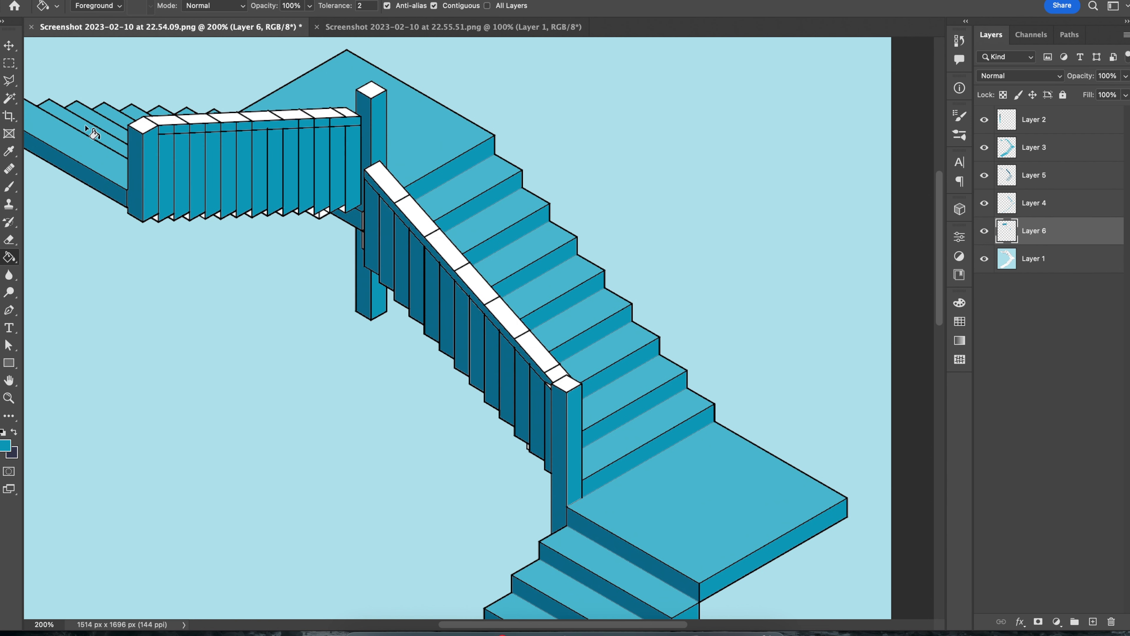
Sample the treads' light teal, add a new layer above Layer 6, and select the handrail and post tops on Layer 1.
{"action": "left_click", "coordinate": [16, 154]}
{"action": "left_click", "coordinate": [1093, 622]}
{"action": "left_click", "coordinate": [1037, 286]}
{"action": "left_click", "coordinate": [9, 100]}
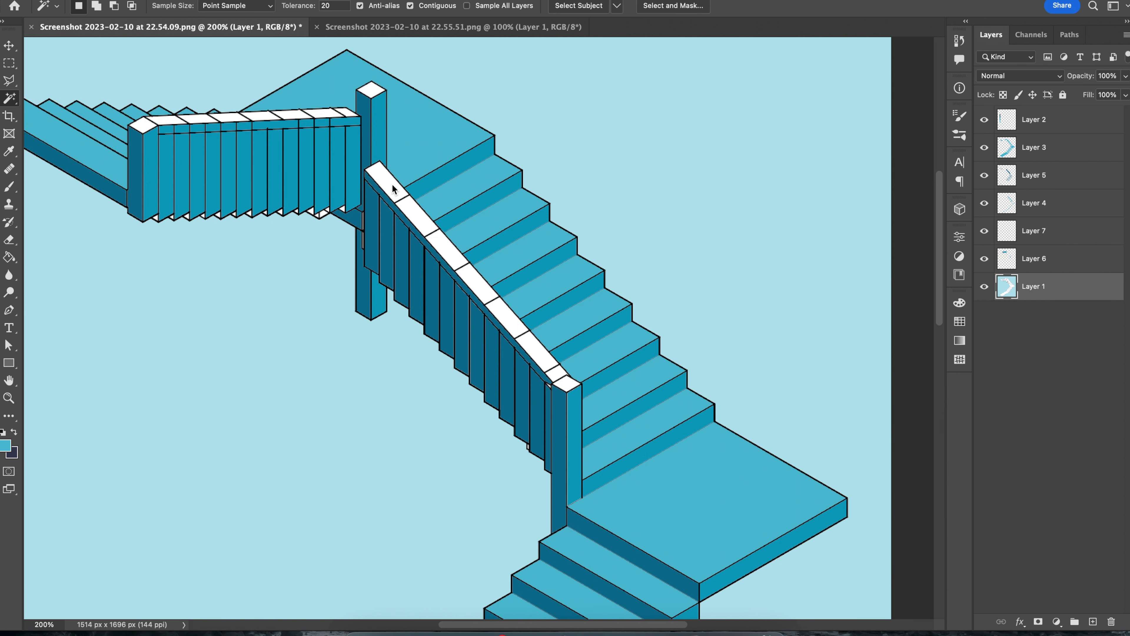
{"action": "left_click", "coordinate": [512, 323], "text": "shift"}
{"action": "left_click", "coordinate": [331, 116], "text": "shift"}
{"action": "left_click", "coordinate": [236, 119], "text": "shift"}
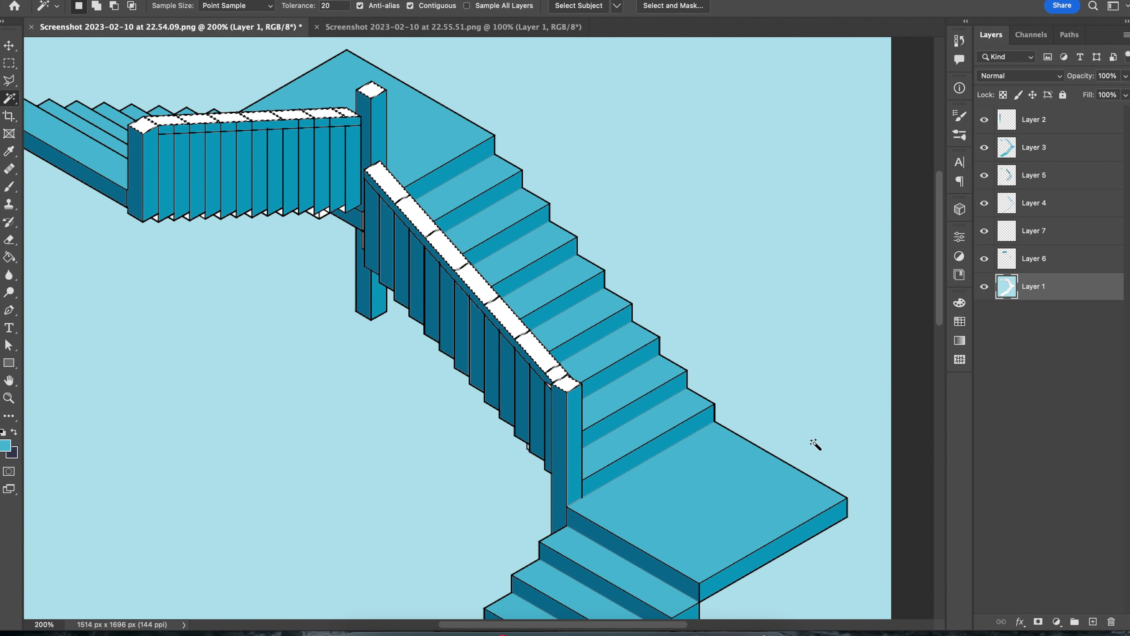
On Layer 7, fill the selected handrail and post tops with the light teal.
{"action": "key", "text": "g"}
{"action": "left_click", "coordinate": [1060, 231]}
{"action": "left_click", "coordinate": [536, 351]}
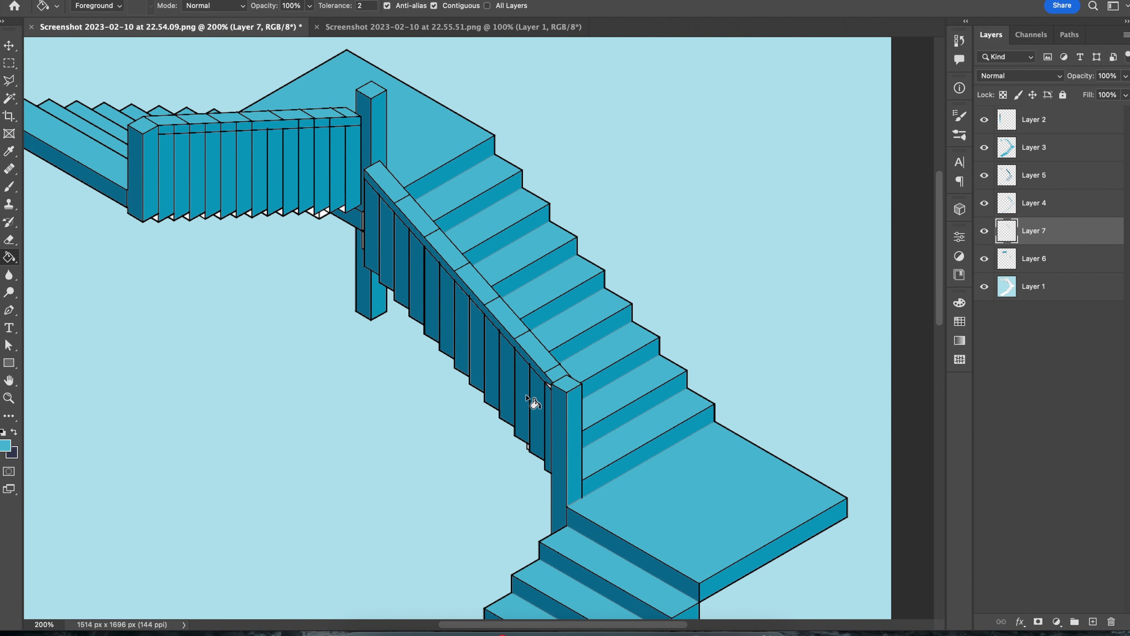
{"action": "key", "text": "super+minus"}
{"action": "scroll", "coordinate": [501, 404], "scroll_direction": "down", "scroll_amount": 5}
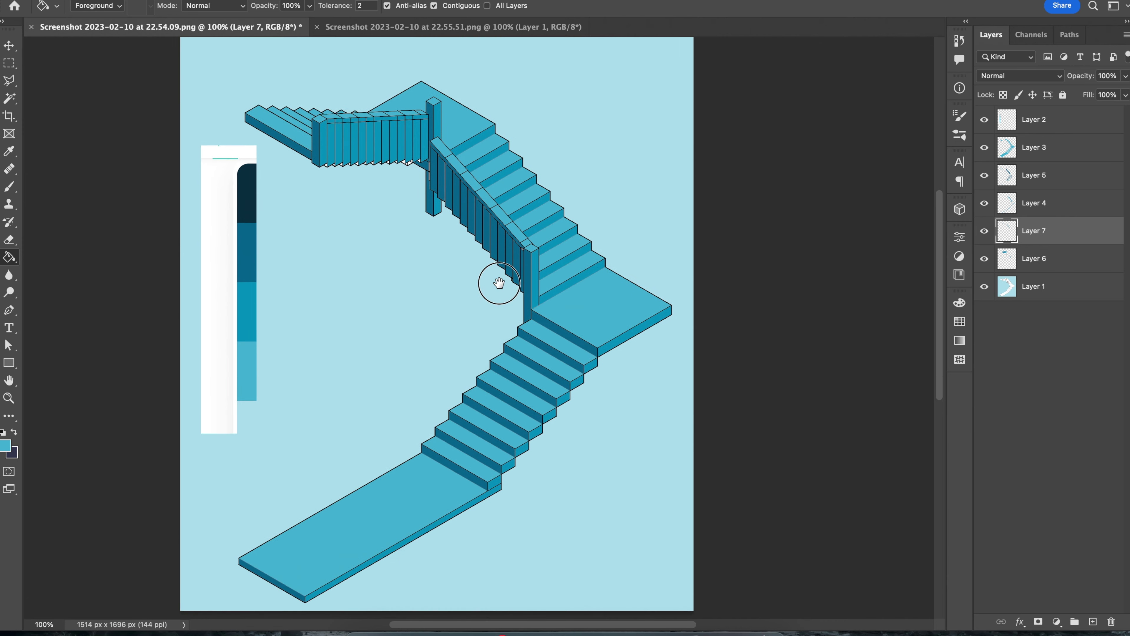
Make Layer 1 active, sample the dark blue of the top flight's side edge and add a new layer above Layer 1.
{"action": "left_click", "coordinate": [486, 295], "text": "super"}
{"action": "key", "text": "super+z"}
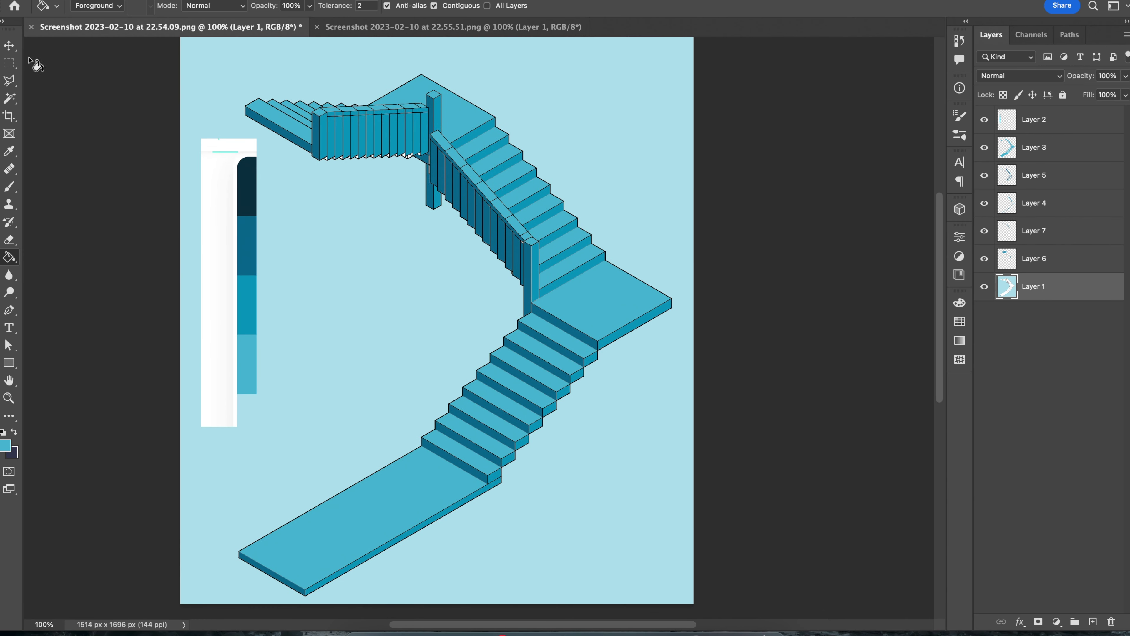
{"action": "left_click", "coordinate": [9, 45]}
{"action": "key", "text": "super+plus"}
{"action": "key", "text": "super+plus"}
{"action": "key", "text": "super+plus"}
{"action": "key", "text": "super+plus"}
{"action": "left_click_drag", "start_coordinate": [313, 137], "coordinate": [535, 320]}
{"action": "scroll", "coordinate": [535, 319], "scroll_direction": "up", "scroll_amount": 10}
{"action": "scroll", "coordinate": [535, 320], "scroll_direction": "left", "scroll_amount": 8}
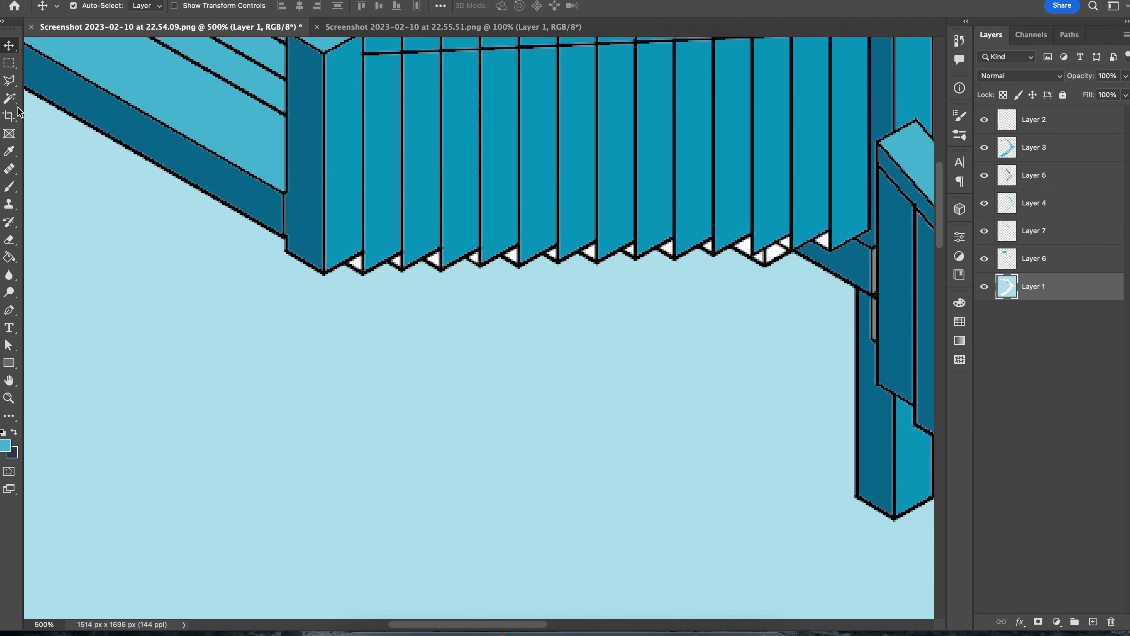
{"action": "left_click", "coordinate": [9, 151]}
{"action": "left_click", "coordinate": [107, 130]}
{"action": "left_click", "coordinate": [1089, 622]}
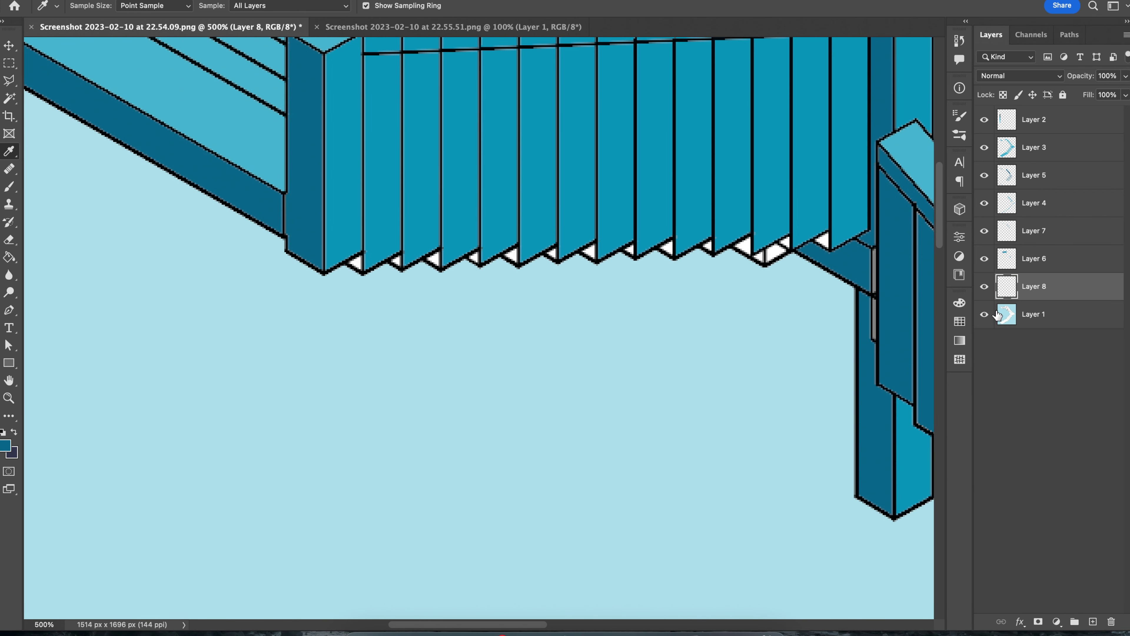
On Layer 1, select the small white triangles beneath the top railing's balusters with the Magic Wand.
{"action": "left_click", "coordinate": [17, 105]}
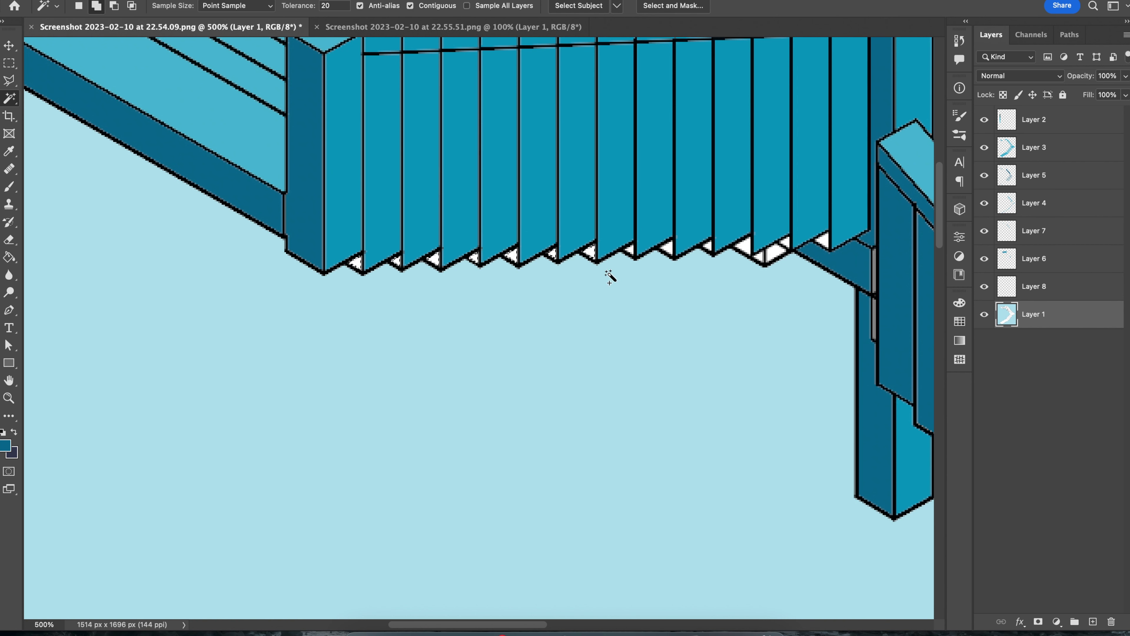
{"action": "left_click", "coordinate": [709, 250], "text": "shift"}
{"action": "left_click", "coordinate": [745, 248], "text": "shift"}
{"action": "left_click", "coordinate": [760, 257], "text": "shift"}
{"action": "left_click", "coordinate": [825, 244], "text": "shift"}
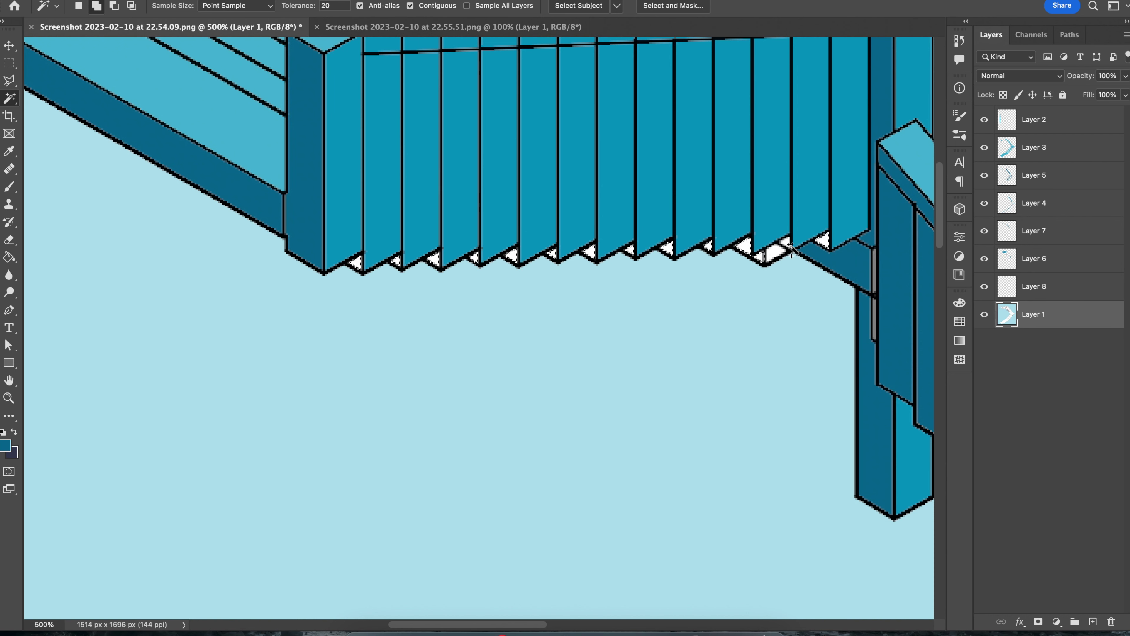
On Layer 8, fill the selected triangles beneath the balusters with the dark blue.
{"action": "key", "text": "g"}
{"action": "key", "text": "alt+bracketright"}
{"action": "left_click", "coordinate": [835, 251]}
{"action": "scroll", "coordinate": [553, 263], "scroll_direction": "right", "scroll_amount": 5}
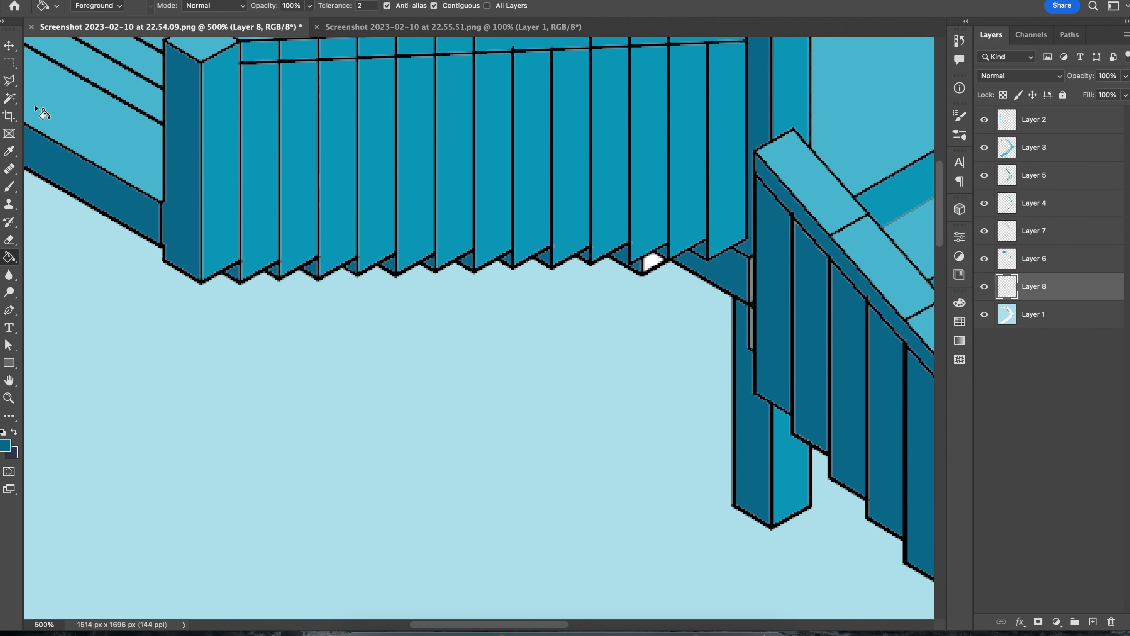
Sample the railing's medium blue and fill the leftover white gaps beneath the top railing and beside the post on Layer 1.
{"action": "left_click", "coordinate": [13, 151]}
{"action": "key", "text": "g"}
{"action": "left_click", "coordinate": [629, 286]}
{"action": "key", "text": "ctrl+z"}
{"action": "left_click", "coordinate": [1026, 322]}
{"action": "scroll", "coordinate": [590, 391], "scroll_direction": "down", "scroll_amount": 3}
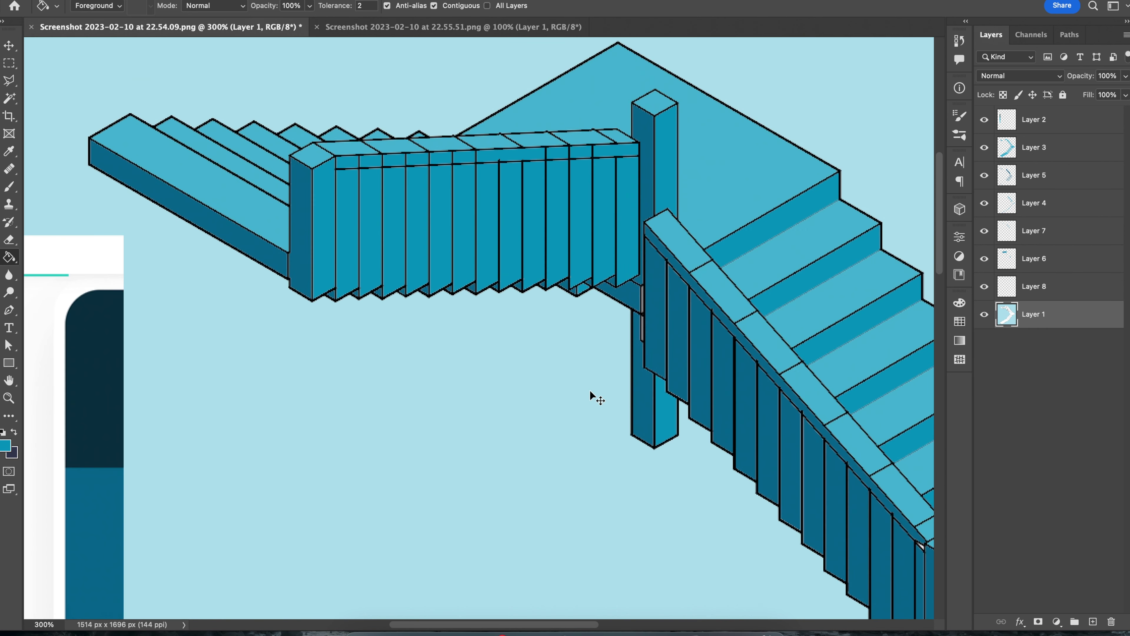
{"action": "scroll", "coordinate": [590, 391], "scroll_direction": "up", "scroll_amount": 3}
{"action": "left_click", "coordinate": [754, 291]}
{"action": "key", "text": "ctrl+z"}
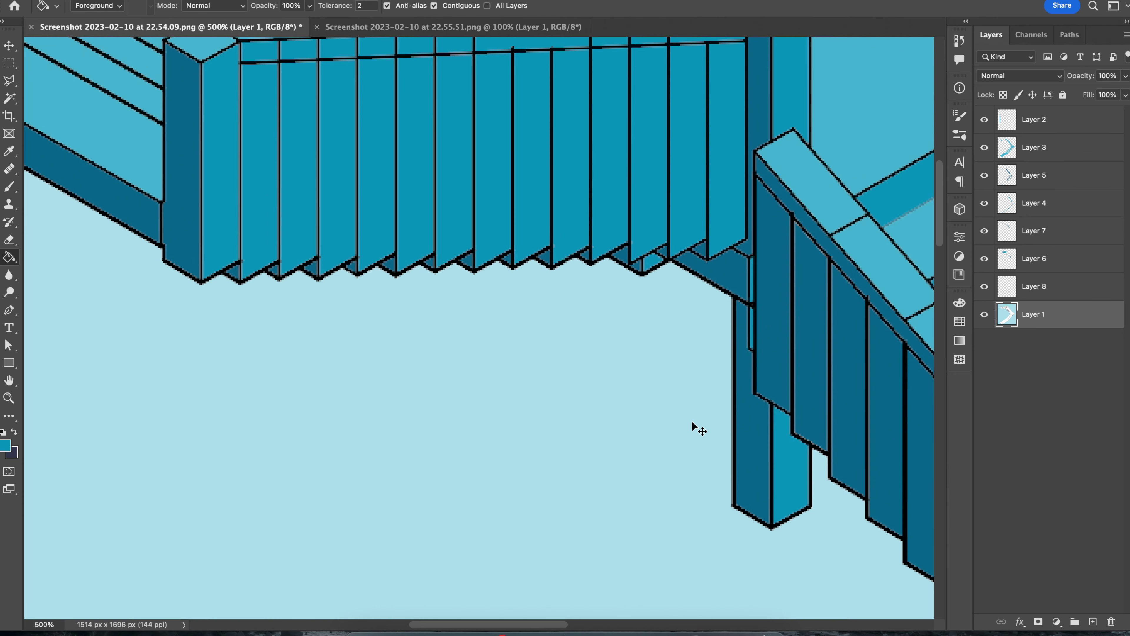
Make Layer 5 active by picking a lower railing baluster, and sample the balusters' dark blue for the Paint Bucket.
{"action": "key", "text": "ctrl+minus"}
{"action": "key", "text": "ctrl+minus"}
{"action": "key", "text": "ctrl+minus"}
{"action": "key", "text": "ctrl+minus"}
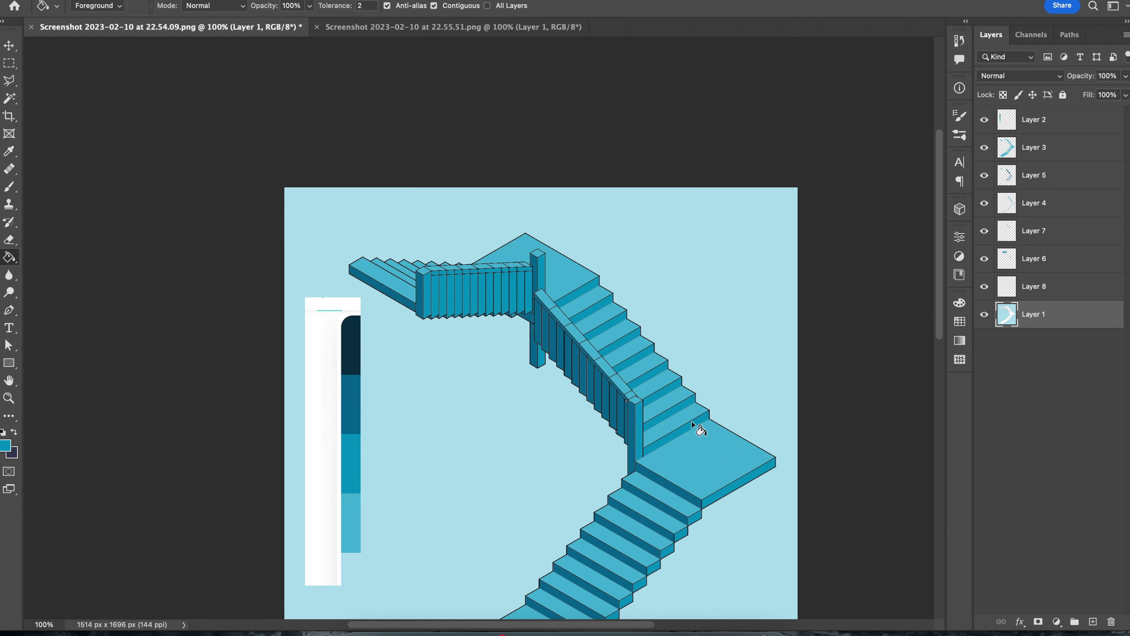
{"action": "left_click_drag", "start_coordinate": [589, 445], "coordinate": [547, 300]}
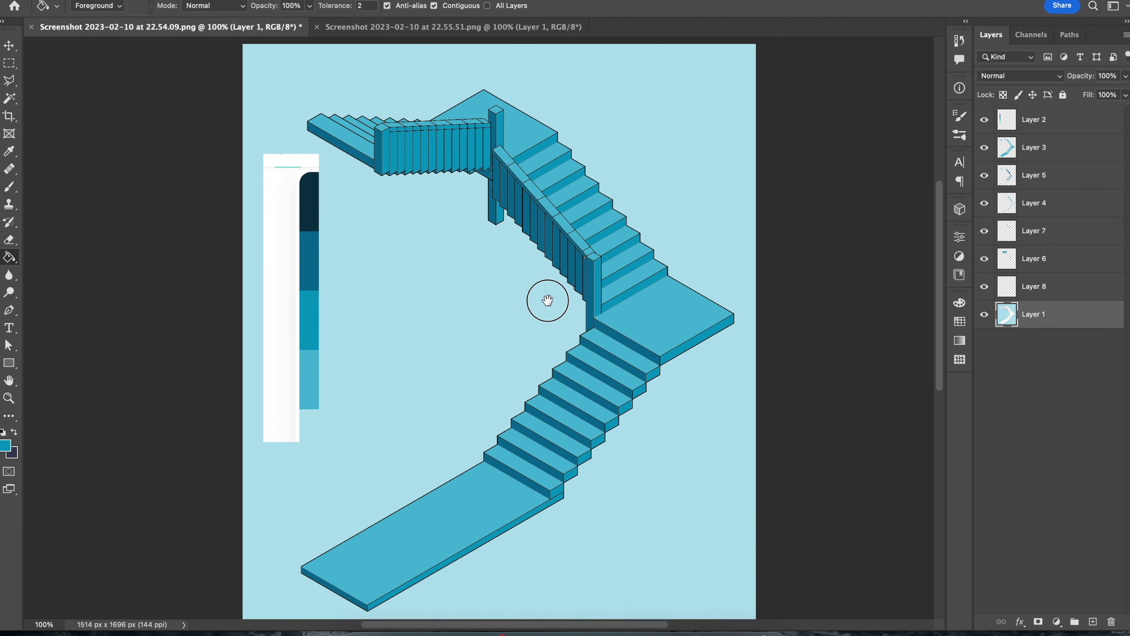
{"action": "left_click", "coordinate": [12, 46]}
{"action": "key", "text": "ctrl+plus"}
{"action": "key", "text": "ctrl+plus"}
{"action": "key", "text": "ctrl+plus"}
{"action": "key", "text": "ctrl+plus"}
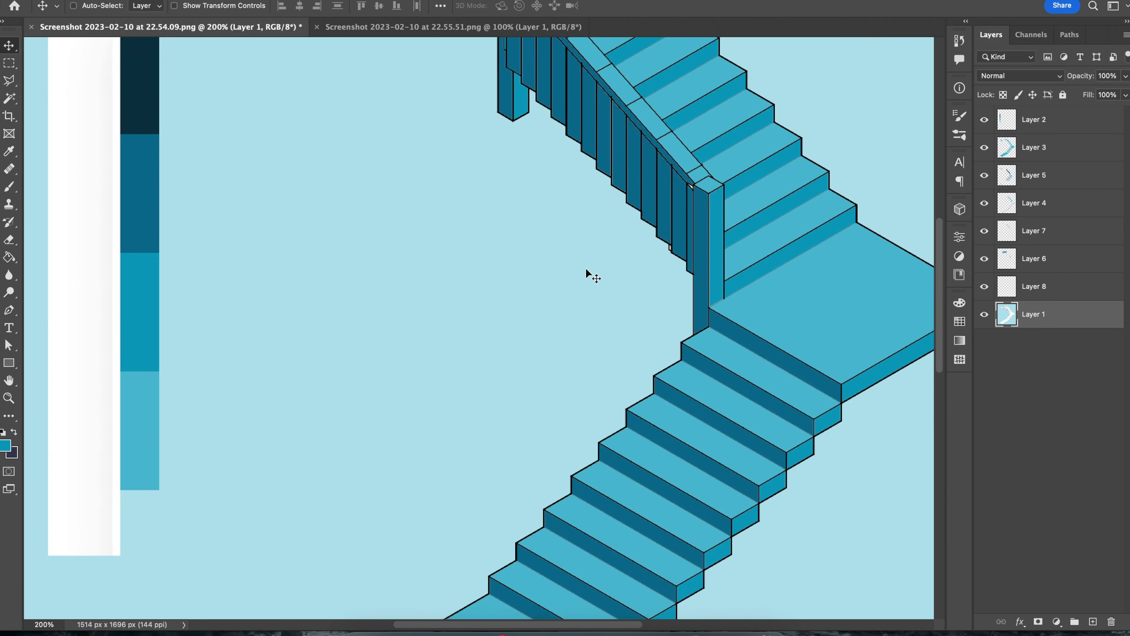
{"action": "left_click_drag", "start_coordinate": [504, 192], "coordinate": [411, 427]}
{"action": "scroll", "coordinate": [512, 280], "scroll_direction": "right", "scroll_amount": 3}
{"action": "scroll", "coordinate": [513, 280], "scroll_direction": "up", "scroll_amount": 2}
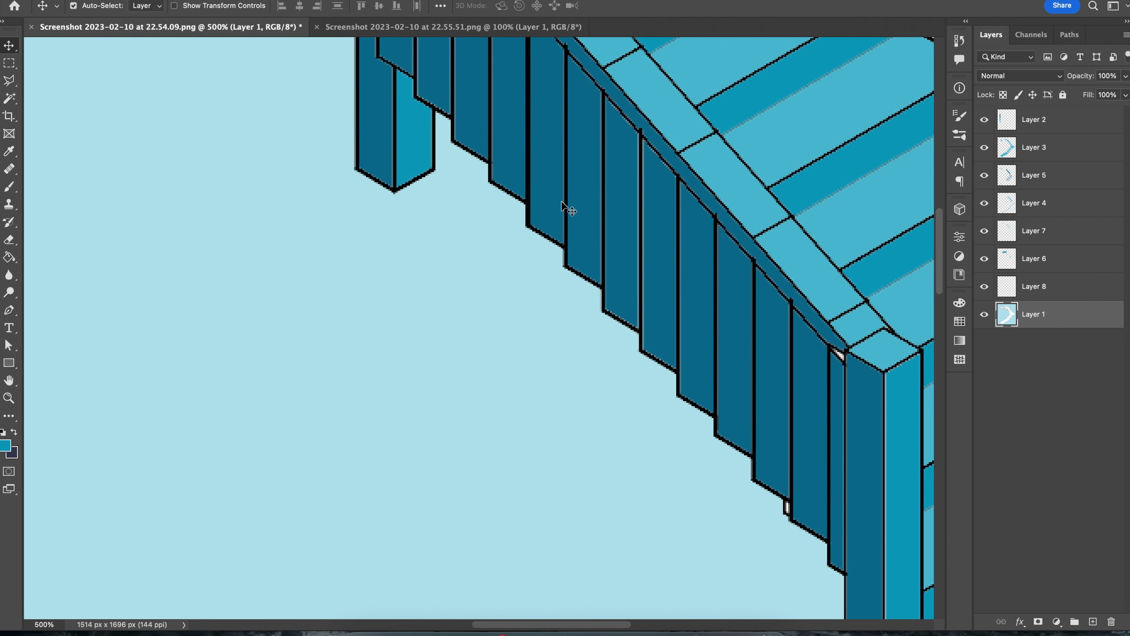
{"action": "left_click", "coordinate": [675, 219]}
{"action": "left_click", "coordinate": [11, 253]}
{"action": "left_click", "coordinate": [11, 147]}
{"action": "key", "text": "g"}
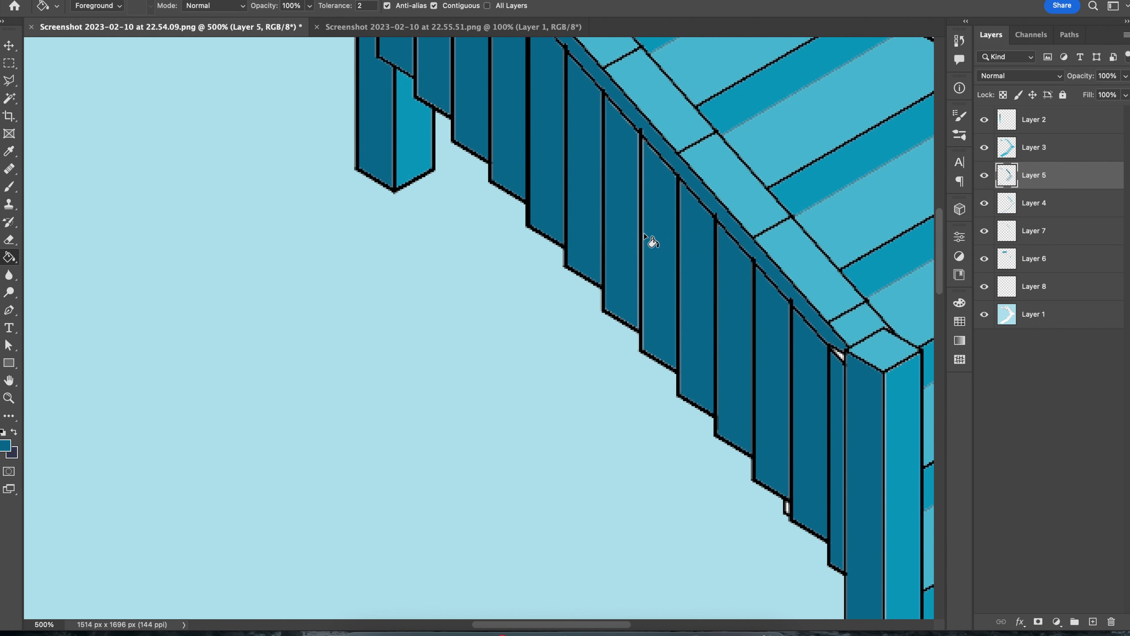
On Layer 5, lasso the thin pale strip along one lower baluster's right edge, fill it with the dark blue and deselect.
{"action": "key", "text": "super+plus"}
{"action": "key", "text": "super+plus"}
{"action": "key", "text": "super+plus"}
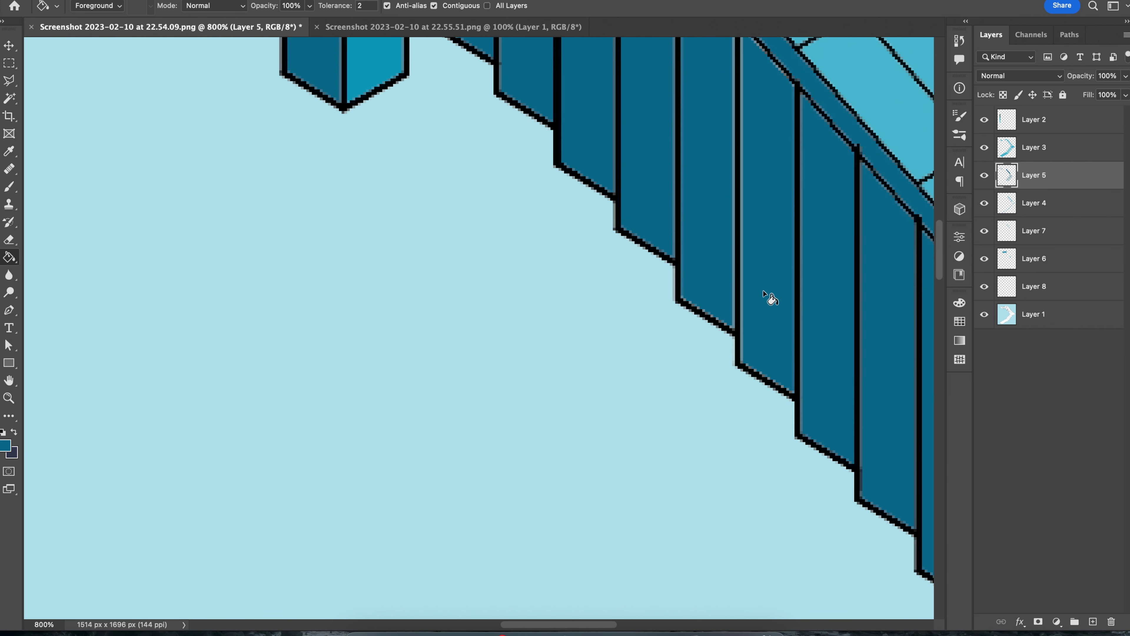
{"action": "left_click_drag", "start_coordinate": [582, 229], "coordinate": [498, 291]}
{"action": "left_click_drag", "start_coordinate": [551, 248], "coordinate": [510, 291]}
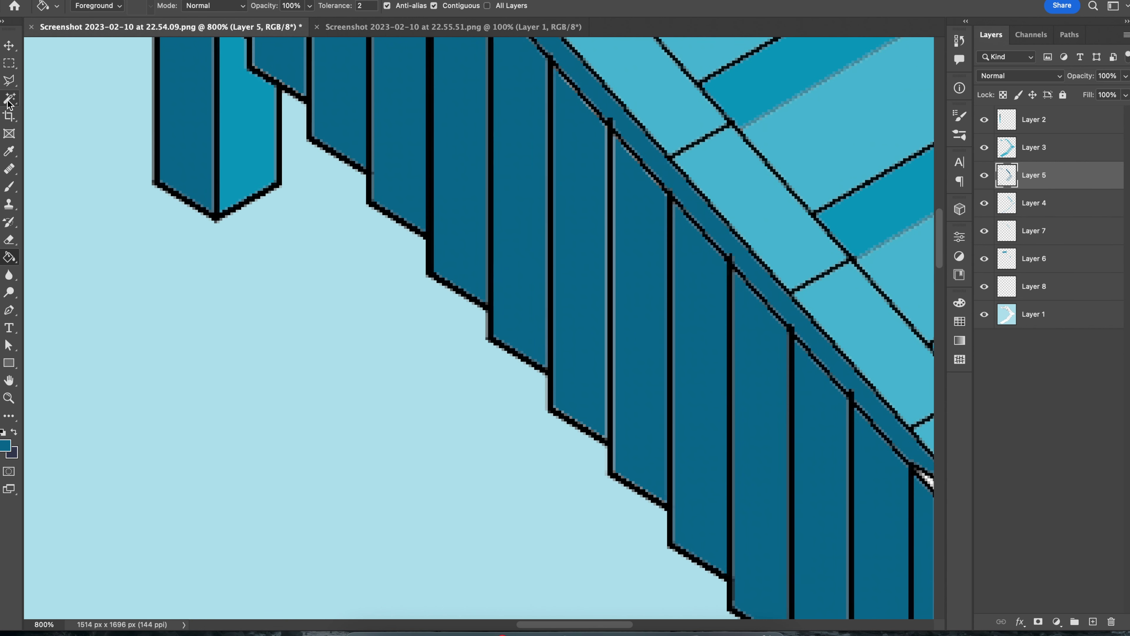
{"action": "left_click", "coordinate": [9, 80]}
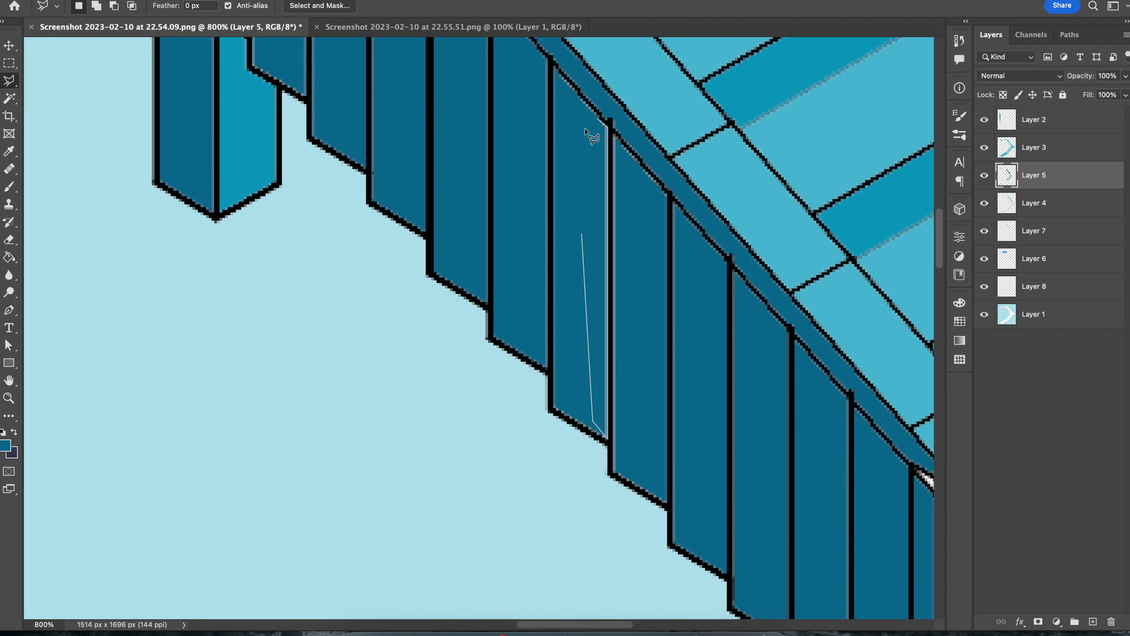
{"action": "left_click", "coordinate": [602, 119]}
{"action": "key", "text": "g"}
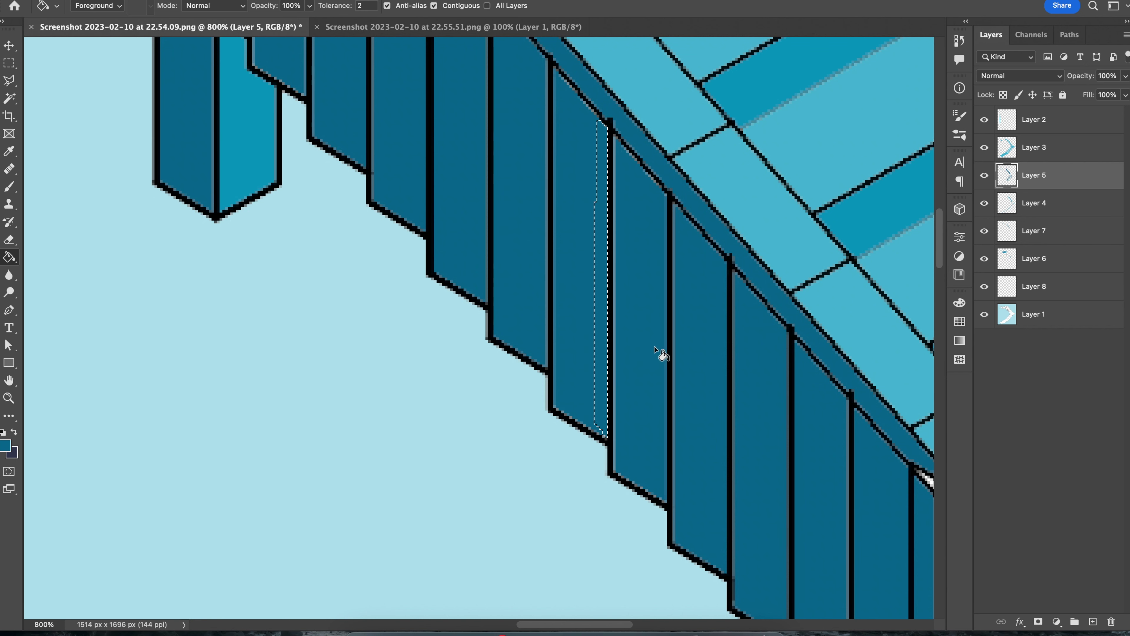
{"action": "key", "text": "super+d"}
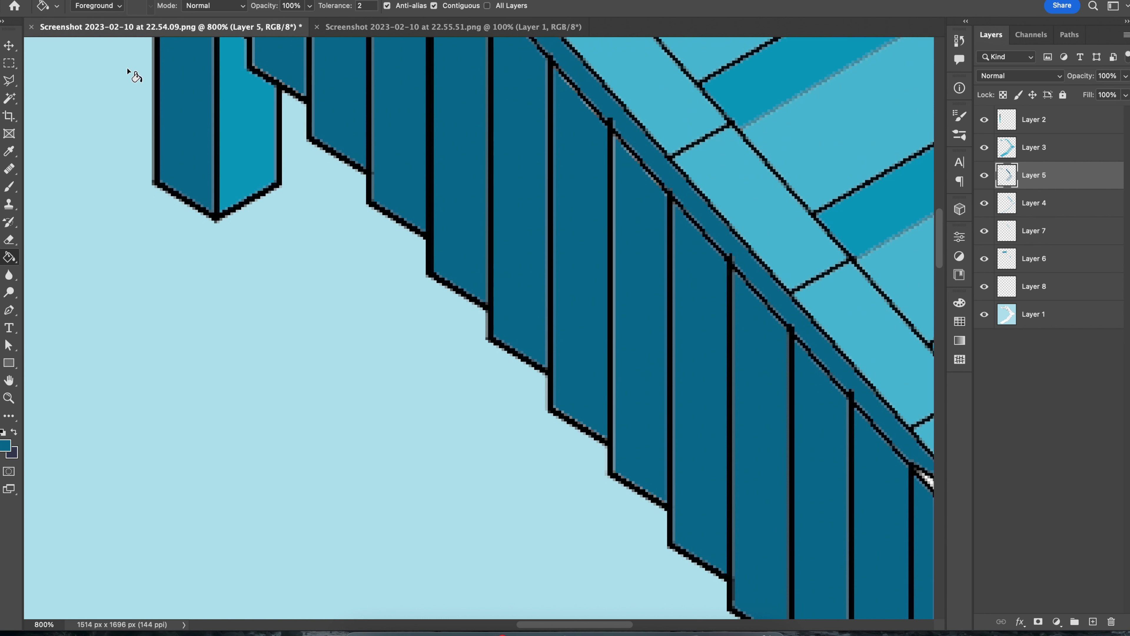
Lasso the pale strip along another lower baluster's left edge on Layer 5, fill it with the dark blue and deselect.
{"action": "key", "text": "l"}
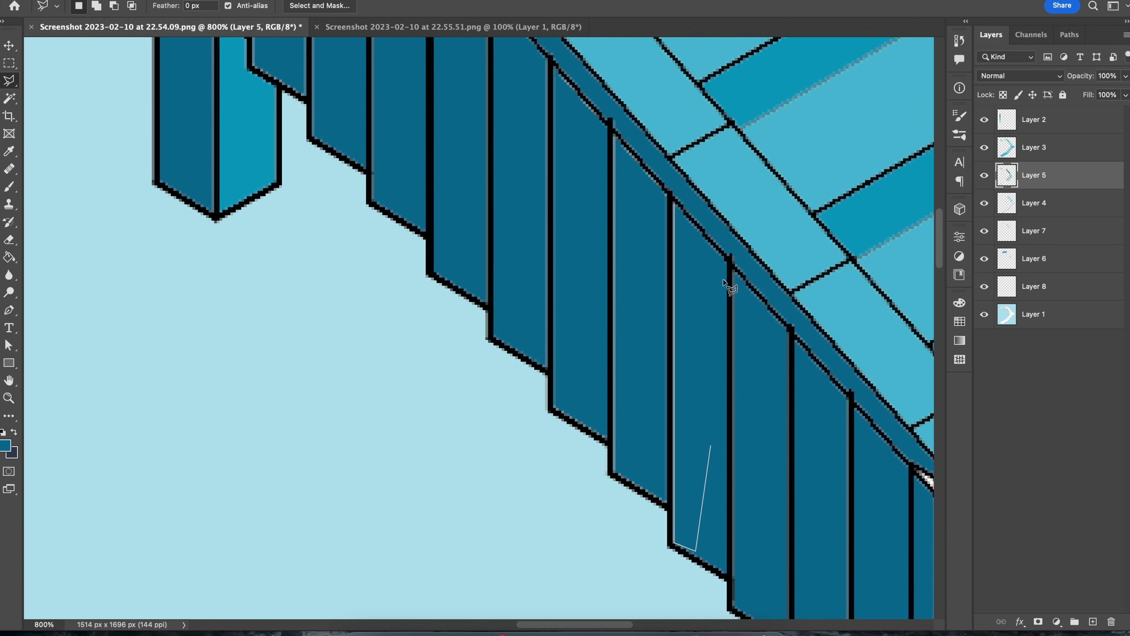
{"action": "left_click", "coordinate": [678, 219]}
{"action": "key", "text": "g"}
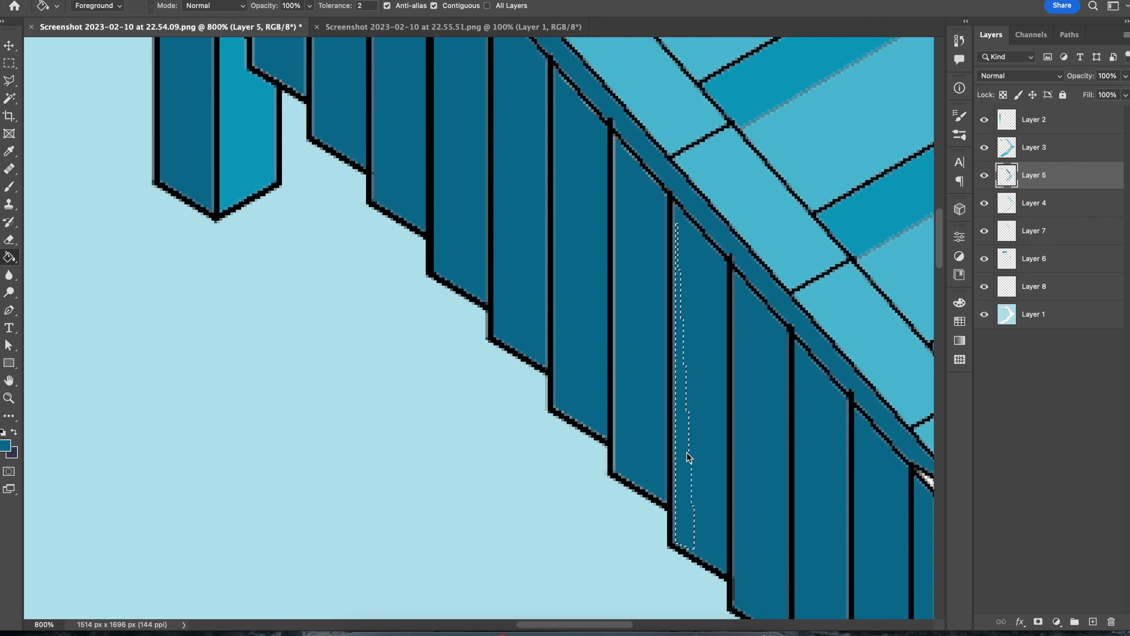
{"action": "left_click", "coordinate": [8, 82]}
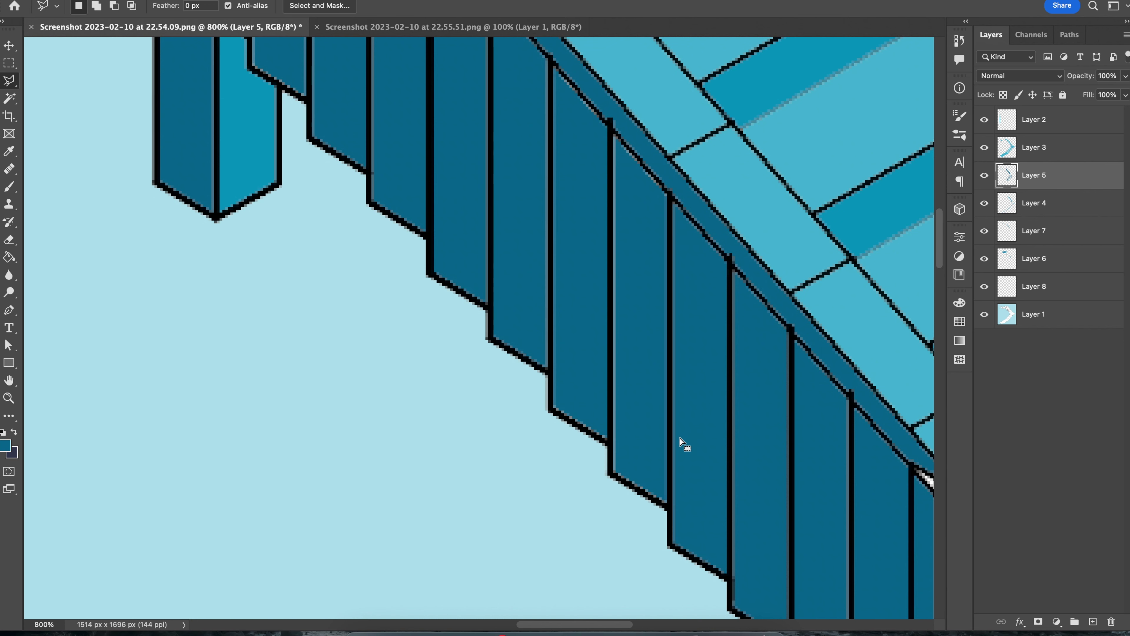
{"action": "left_click_drag", "start_coordinate": [680, 438], "coordinate": [679, 431]}
{"action": "key", "text": "g"}
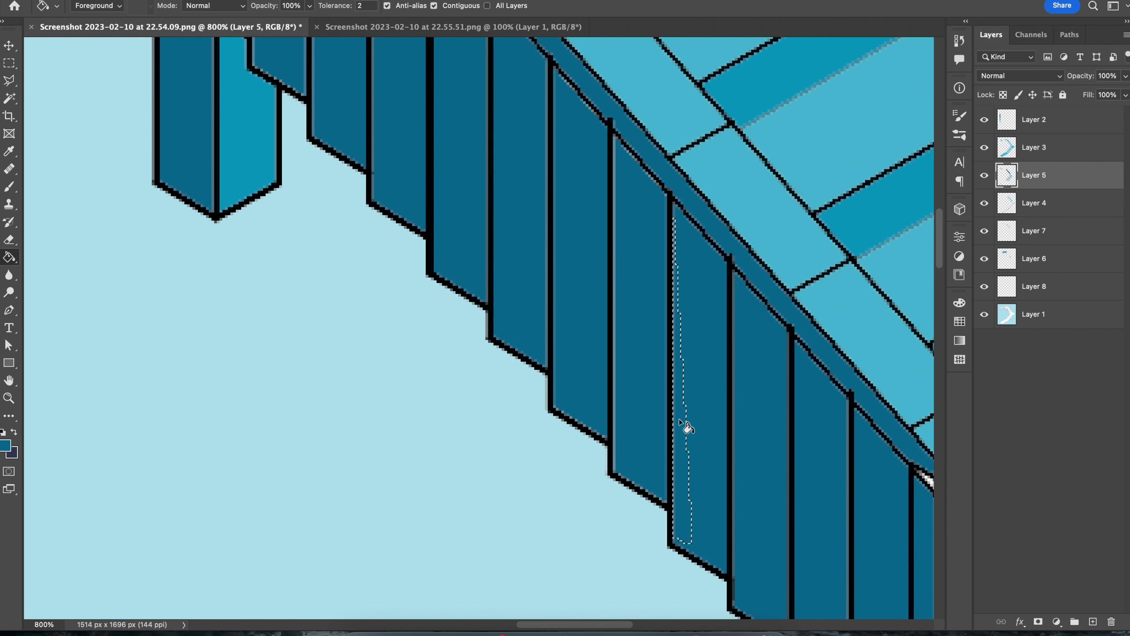
{"action": "left_click", "coordinate": [681, 421]}
{"action": "key", "text": "super+d"}
On Layer 1, fill the small white gap between the lower handrail and the end post with the dark blue.
{"action": "key", "text": "super+minus"}
{"action": "key", "text": "super+minus"}
{"action": "key", "text": "super+minus"}
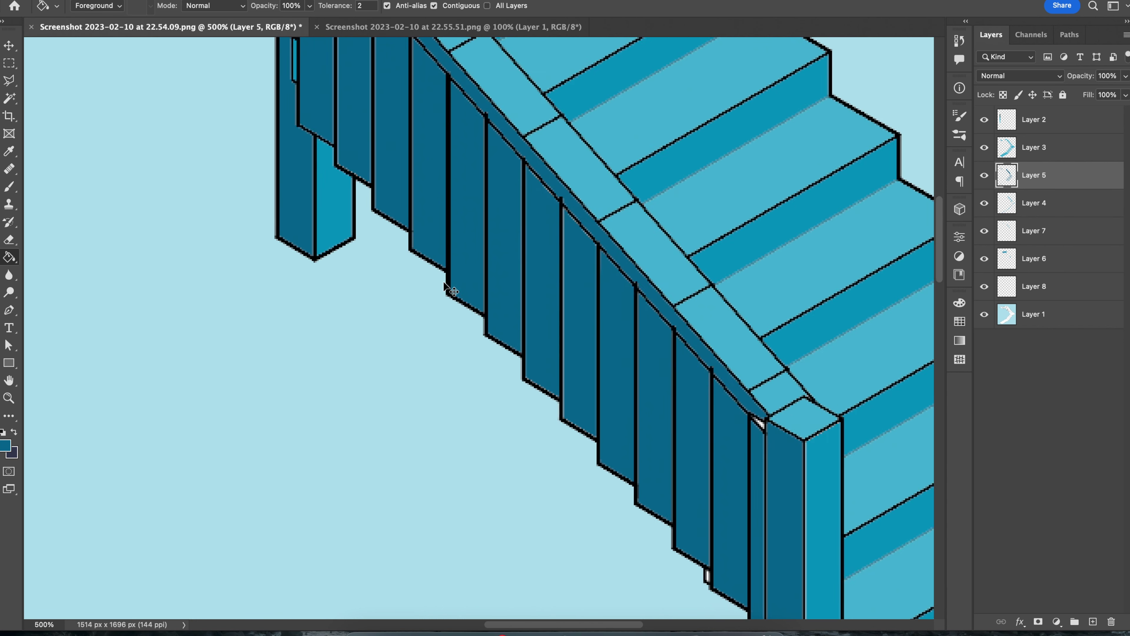
{"action": "key", "text": "super+minus"}
{"action": "key", "text": "super+minus"}
{"action": "key", "text": "super+plus"}
{"action": "key", "text": "super+plus"}
{"action": "key", "text": "super+plus"}
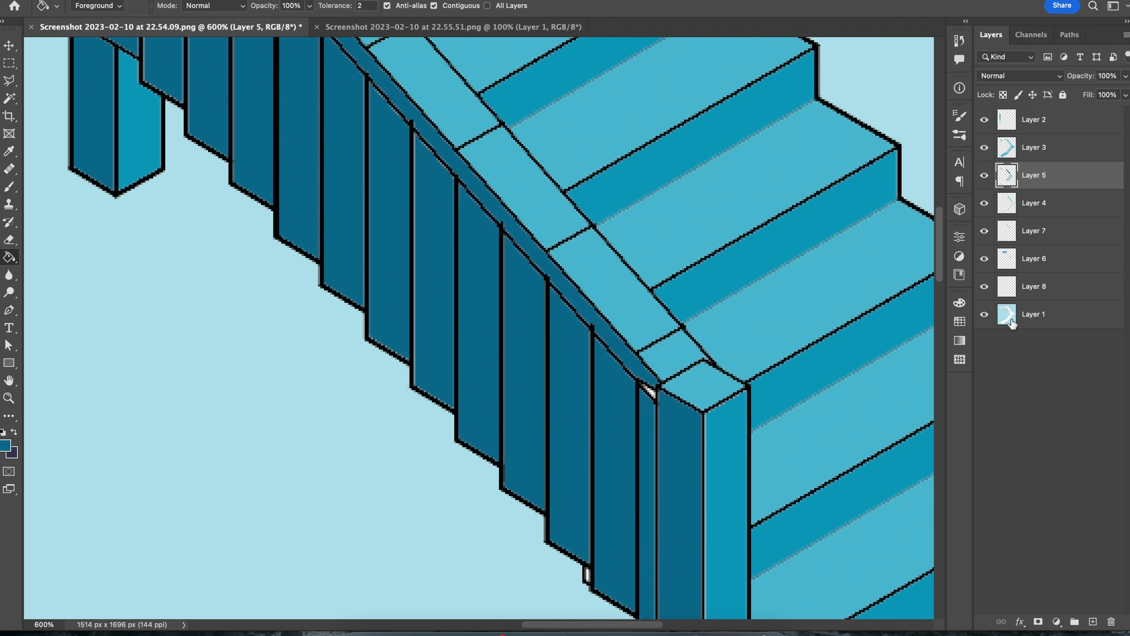
{"action": "left_click", "coordinate": [1011, 320]}
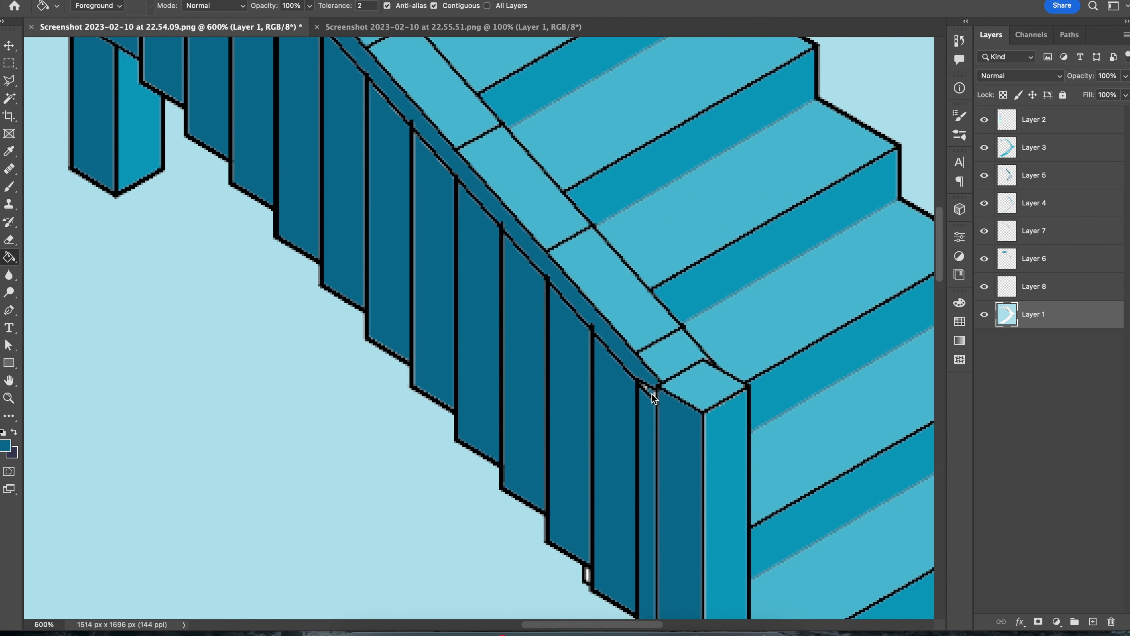
{"action": "left_click", "coordinate": [655, 404]}
Remove the colour palette reference on Layer 2 from the drawing.
{"action": "key", "text": "super+minus"}
{"action": "key", "text": "super+minus"}
{"action": "key", "text": "super+minus"}
{"action": "key", "text": "super+minus"}
{"action": "key", "text": "super+minus"}
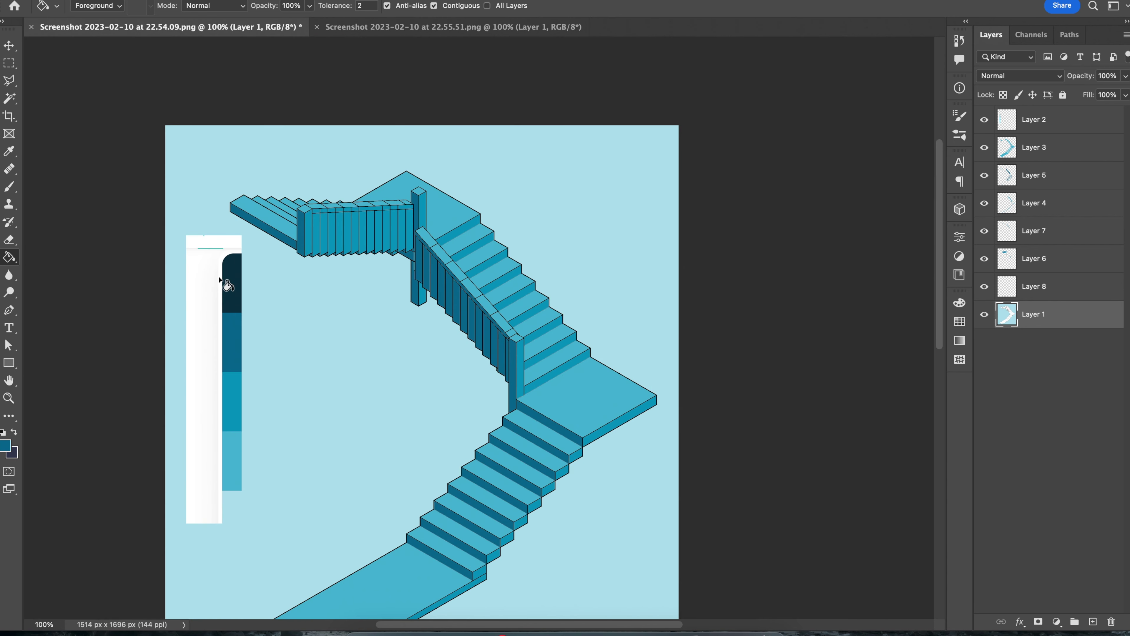
{"action": "left_click", "coordinate": [8, 46]}
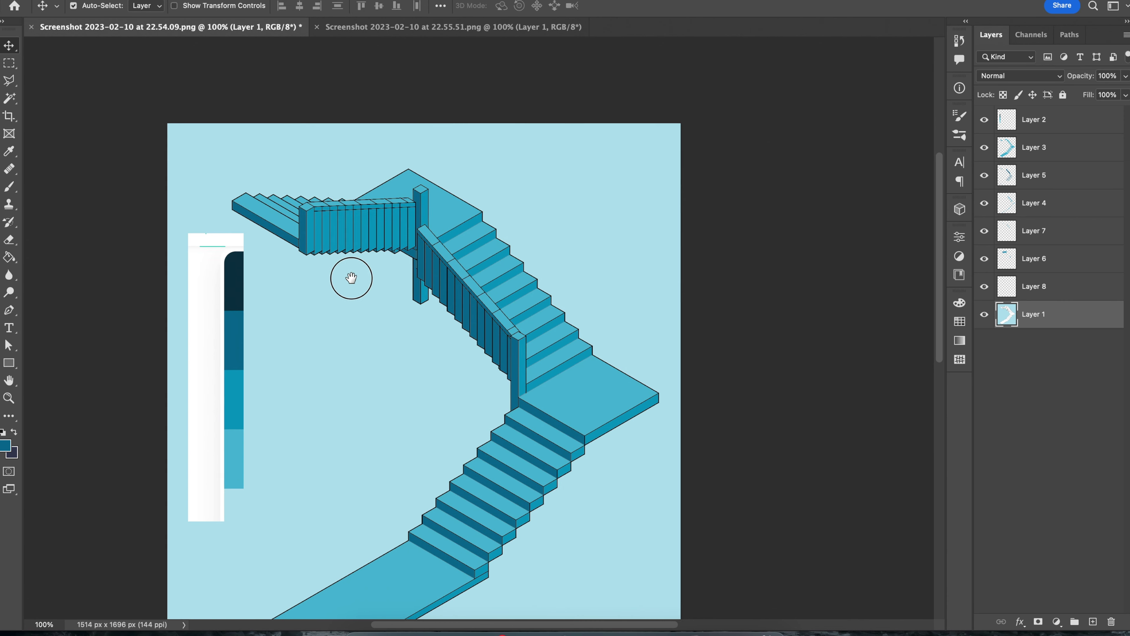
{"action": "scroll", "coordinate": [351, 275], "scroll_direction": "down", "scroll_amount": 3}
{"action": "left_click", "coordinate": [1061, 133]}
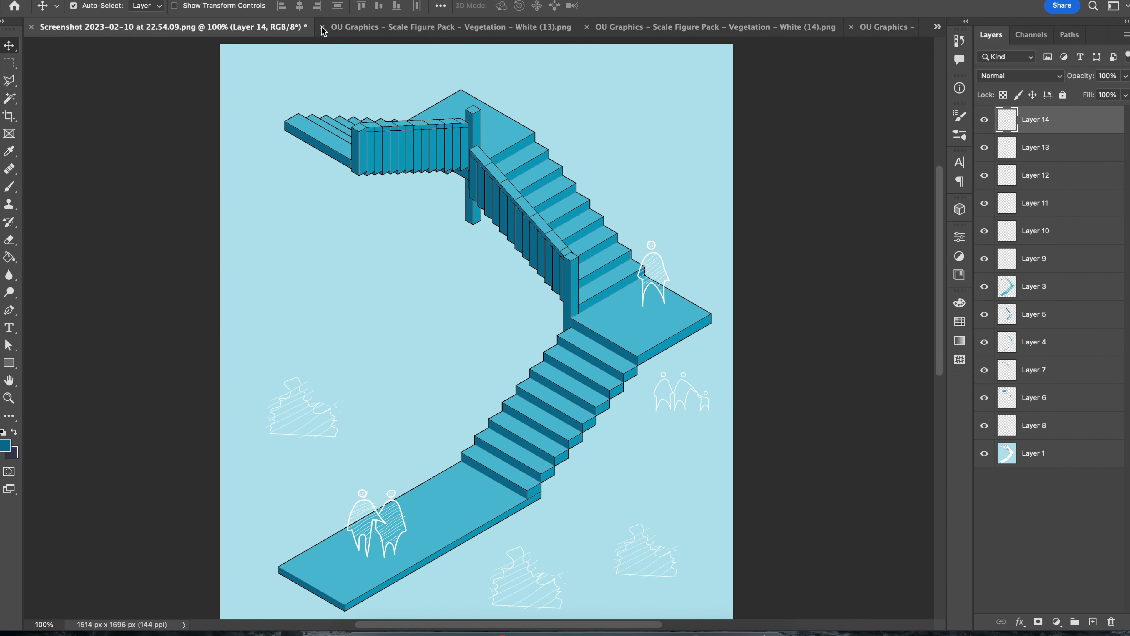
Bring the tall oval tree from Vegetation - White (13) into the drawing, scale it down and place it at the lower flight's foot.
{"action": "left_click", "coordinate": [325, 27]}
{"action": "left_click_drag", "start_coordinate": [479, 368], "coordinate": [423, 341]}
{"action": "key", "text": "ctrl+t"}
{"action": "left_click_drag", "start_coordinate": [330, 155], "coordinate": [506, 419]}
{"action": "left_click_drag", "start_coordinate": [470, 506], "coordinate": [504, 486]}
{"action": "key", "text": "Return"}
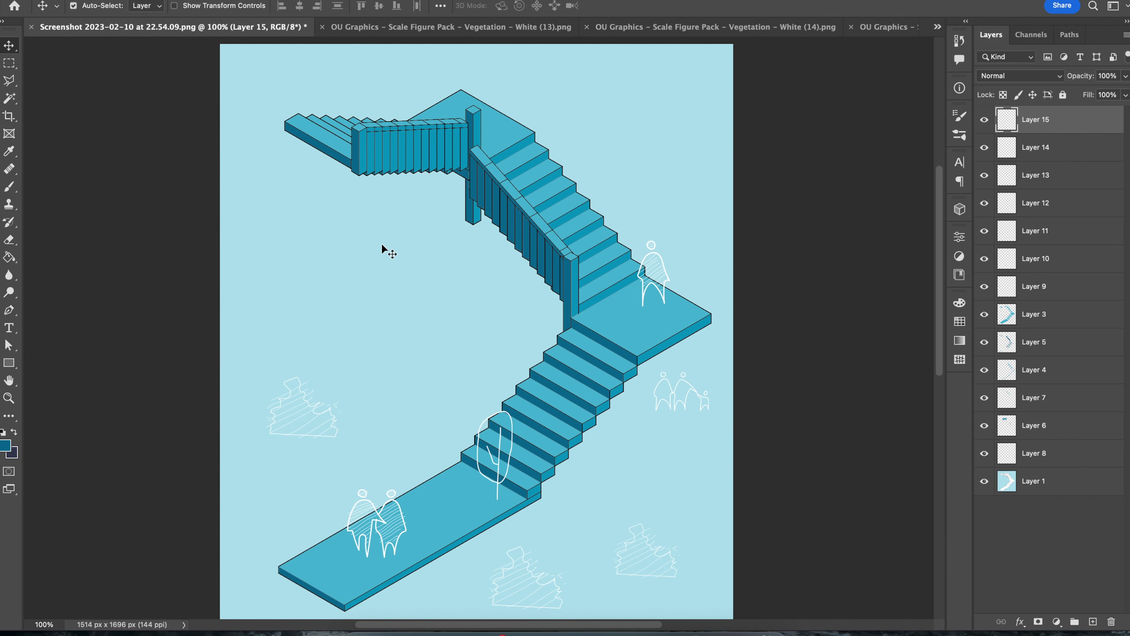
Close the White (13) file, bring in the tree from White (14), scale it down and place it behind the bottom platform.
{"action": "left_click", "coordinate": [322, 27]}
{"action": "left_click", "coordinate": [368, 30]}
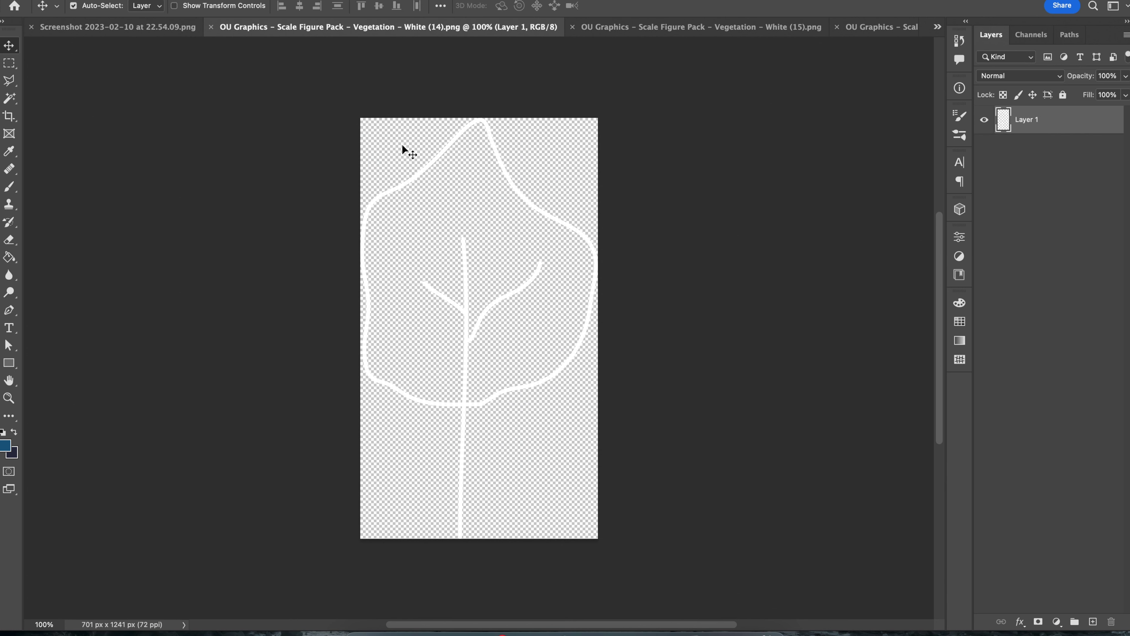
{"action": "left_click_drag", "start_coordinate": [378, 216], "coordinate": [395, 268]}
{"action": "key", "text": "ctrl+t"}
{"action": "left_click_drag", "start_coordinate": [275, 71], "coordinate": [711, 214]}
{"action": "left_click_drag", "start_coordinate": [683, 261], "coordinate": [500, 110]}
{"action": "left_click_drag", "start_coordinate": [445, 389], "coordinate": [415, 453]}
{"action": "key", "text": "Return"}
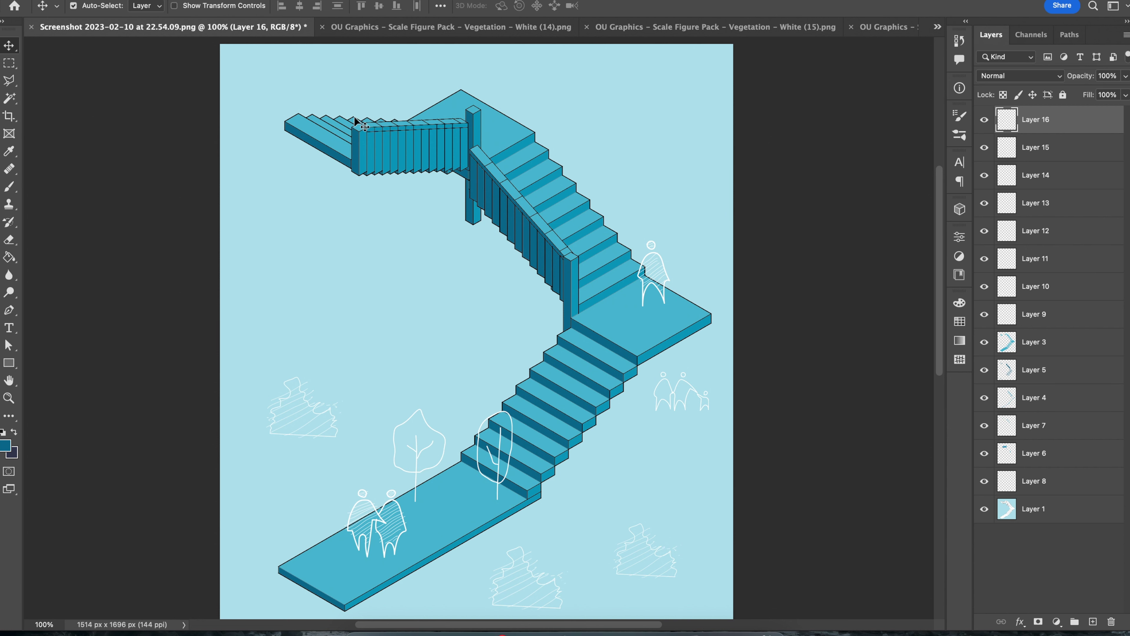
Close the used vegetation files, bring the round tree from White (8) into the drawing and scale it down.
{"action": "left_click", "coordinate": [323, 27]}
{"action": "left_click", "coordinate": [211, 27]}
{"action": "left_click", "coordinate": [340, 28]}
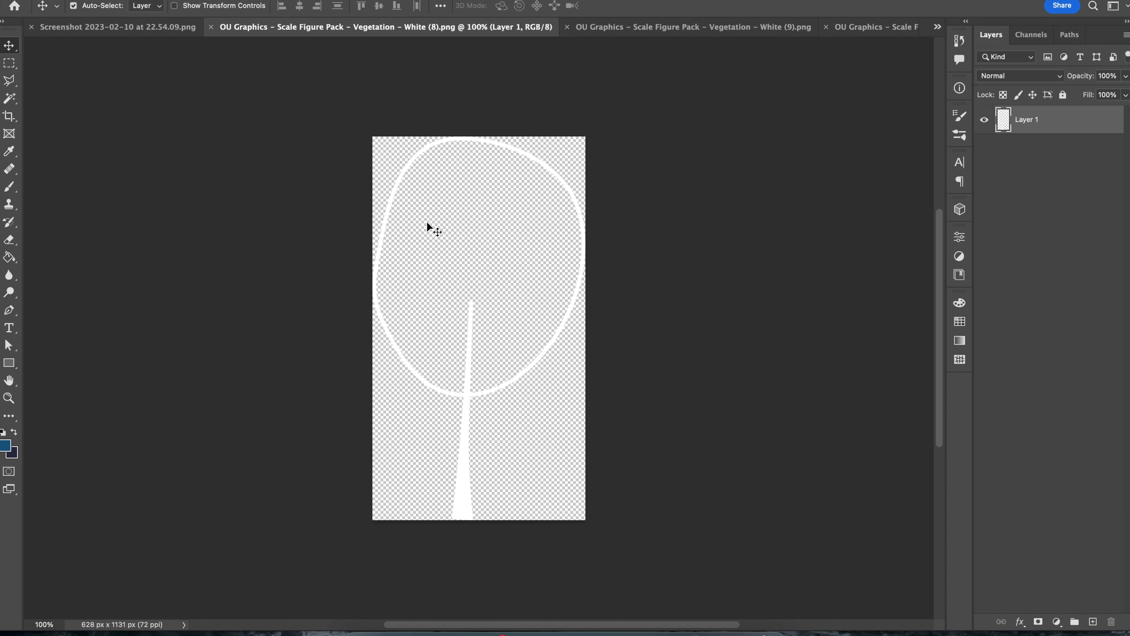
{"action": "left_click_drag", "start_coordinate": [375, 261], "coordinate": [417, 329]}
{"action": "key", "text": "super+t"}
{"action": "left_click_drag", "start_coordinate": [295, 154], "coordinate": [490, 426]}
Duplicate the round tree to the open area right of the lower flight and scale the copy down slightly.
{"action": "left_click_drag", "start_coordinate": [476, 504], "coordinate": [651, 504]}
{"action": "key", "text": "Return"}
{"action": "key", "text": "ctrl+t"}
{"action": "left_click_drag", "start_coordinate": [672, 408], "coordinate": [659, 424]}
{"action": "key", "text": "Return"}
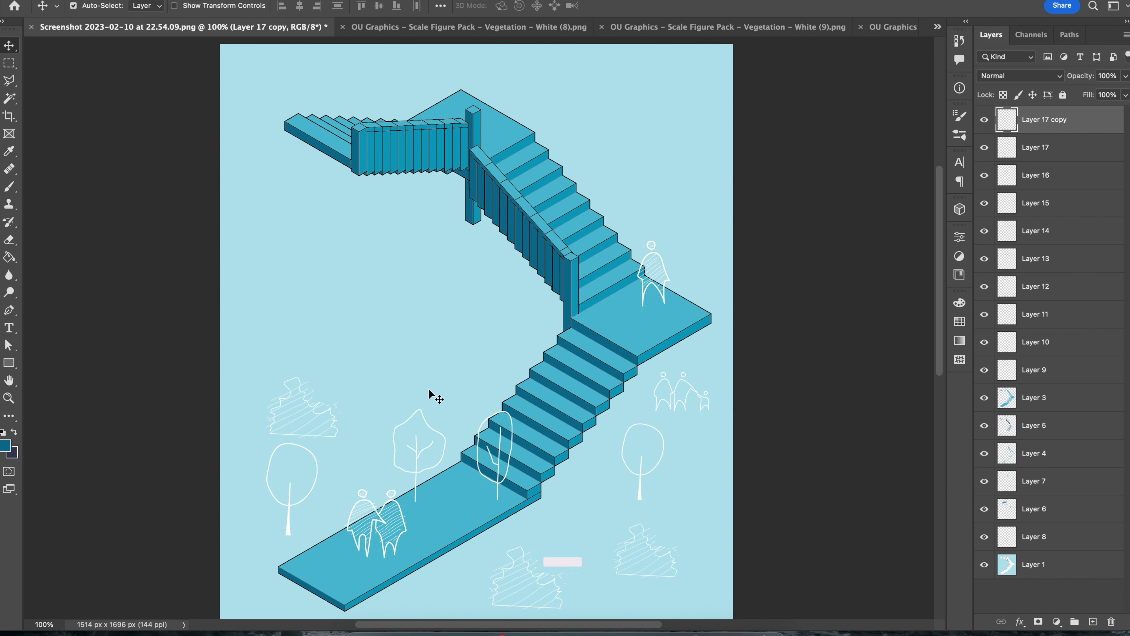
Select all figure and vegetation layers from Layer 17 copy down to Layer 9, scale them down together slightly and deselect.
{"action": "left_click", "coordinate": [1077, 370], "text": "shift"}
{"action": "key", "text": "ctrl+t"}
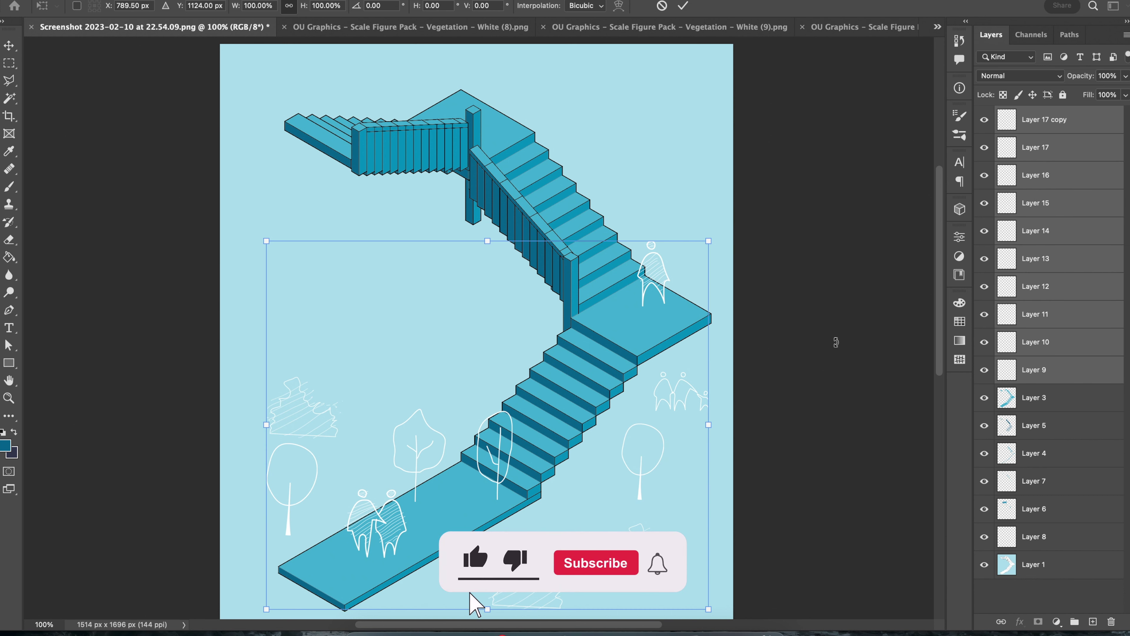
{"action": "left_click_drag", "start_coordinate": [709, 241], "coordinate": [677, 262]}
{"action": "key", "text": "Return"}
{"action": "left_click", "coordinate": [815, 288]}
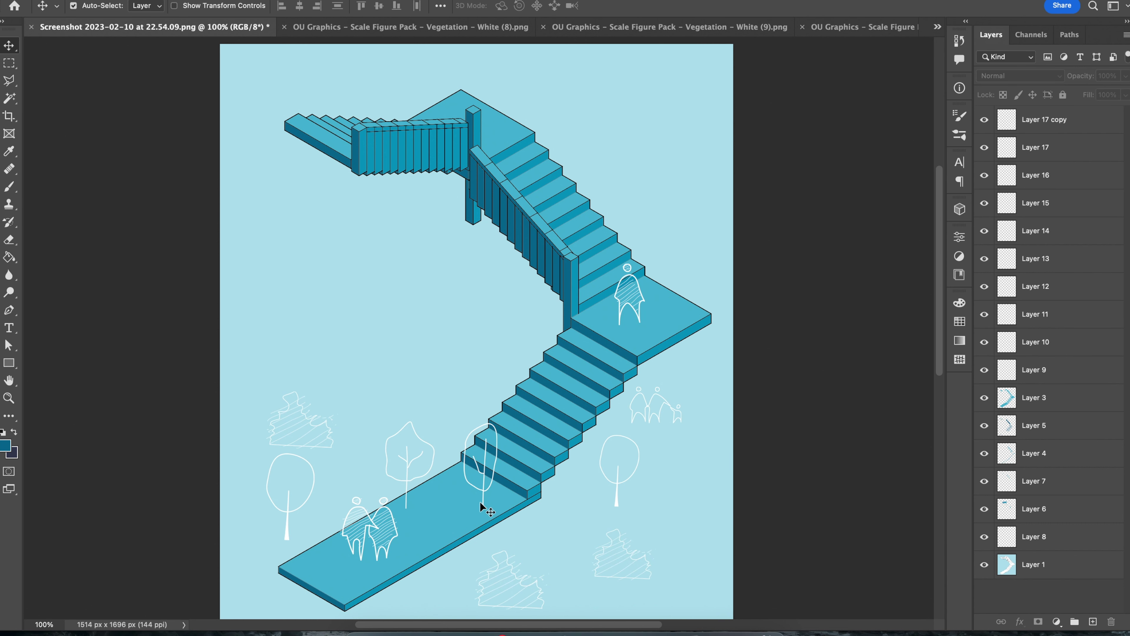
Move the tall oval tree to the left of the lower flight's foot and paste a copy of it above.
{"action": "left_click_drag", "start_coordinate": [481, 491], "coordinate": [463, 447]}
{"action": "key", "text": "super+z"}
{"action": "left_click", "coordinate": [484, 487]}
{"action": "key", "text": "super+t"}
{"action": "key", "text": "Return"}
{"action": "key", "text": "super+c"}
{"action": "key", "text": "super+v"}
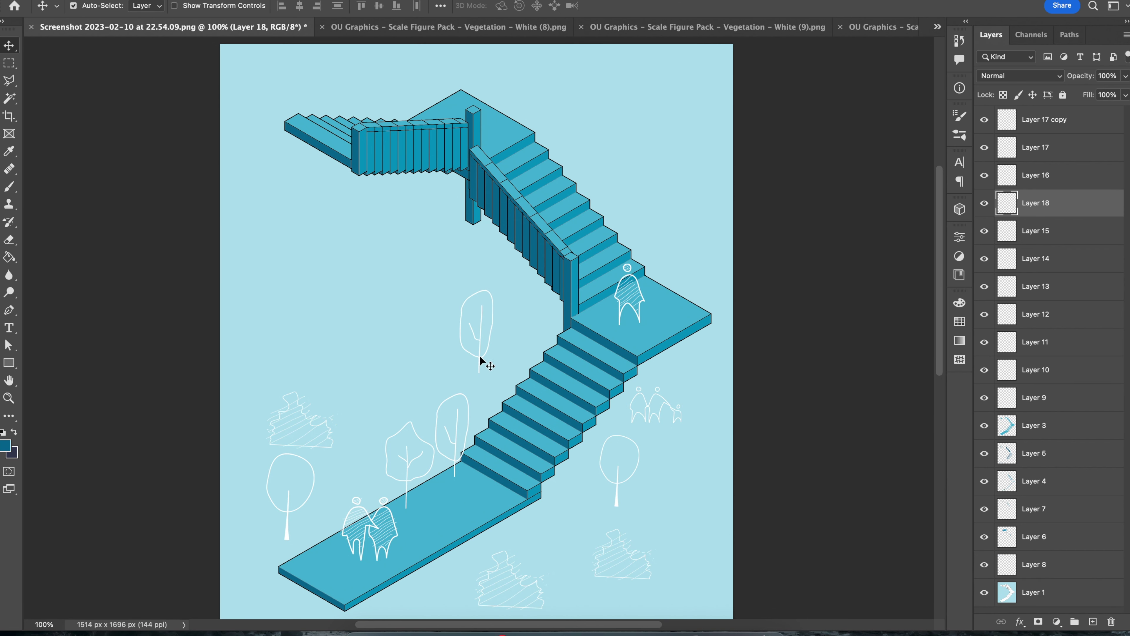
{"action": "left_click", "coordinate": [454, 384]}
{"action": "key", "text": "super+t"}
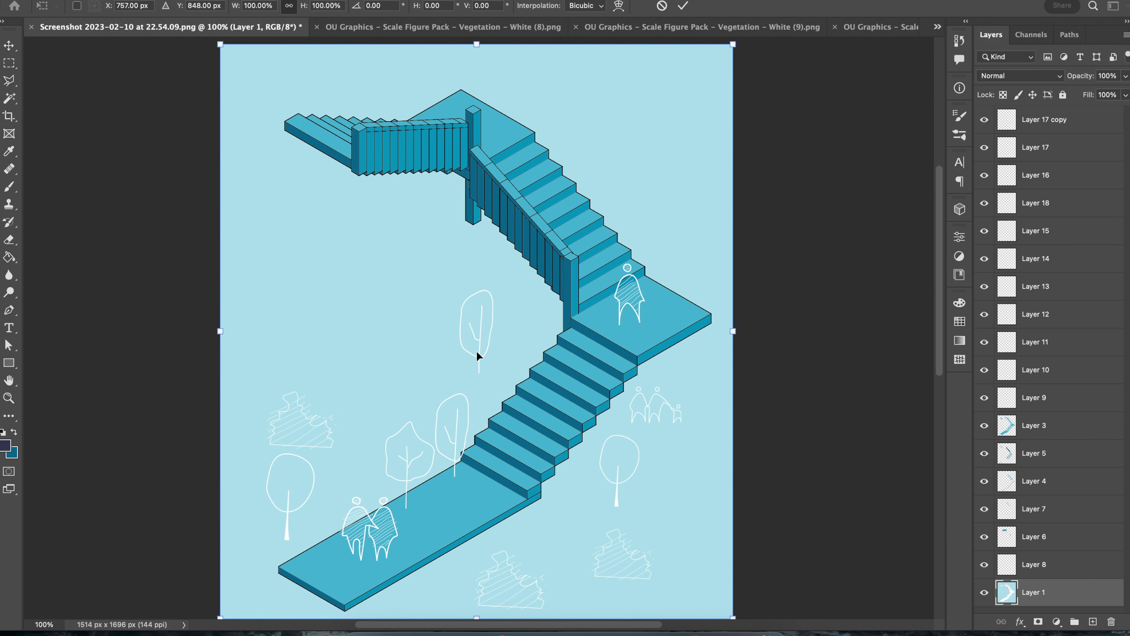
{"action": "left_click", "coordinate": [9, 46]}
{"action": "left_click", "coordinate": [133, 195]}
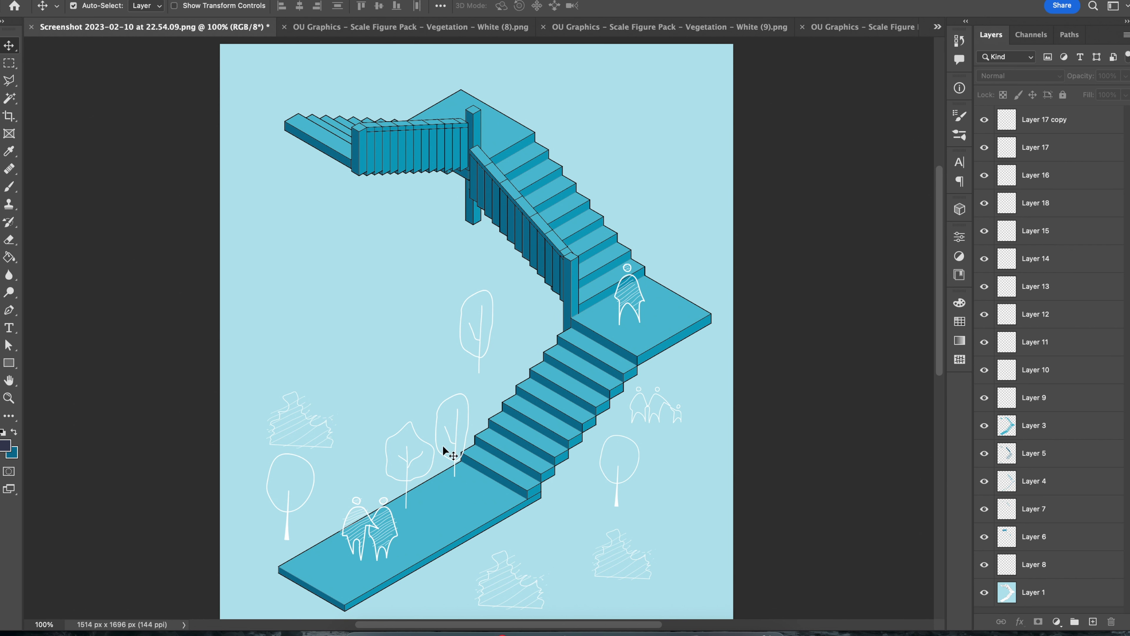